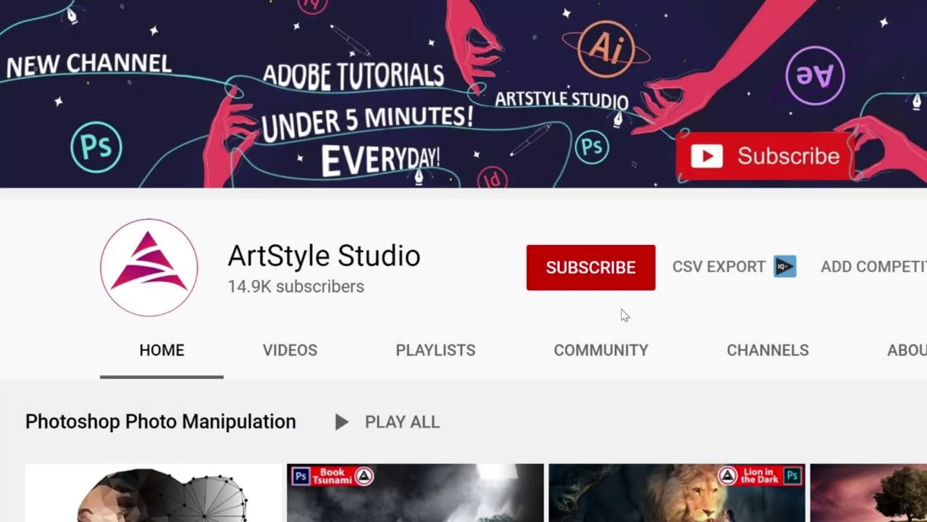
Subscribe to ArtStyle Studio with All notifications on, then scroll down the channel page
click(628, 287)
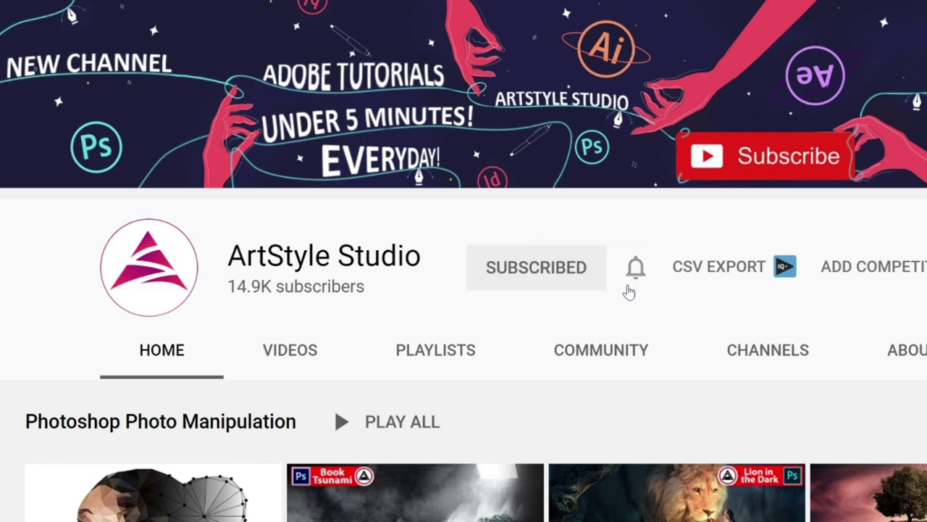
click(634, 282)
click(674, 323)
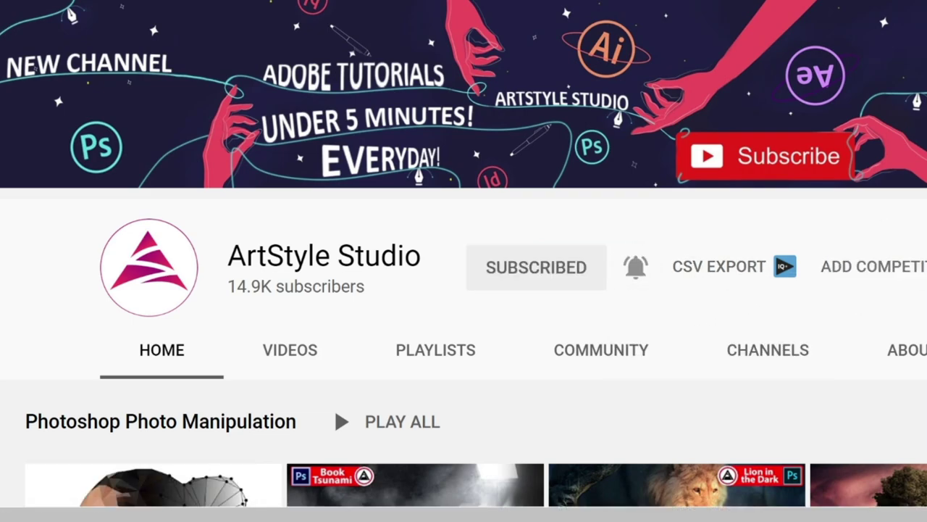
scroll(464, 290, down, 10)
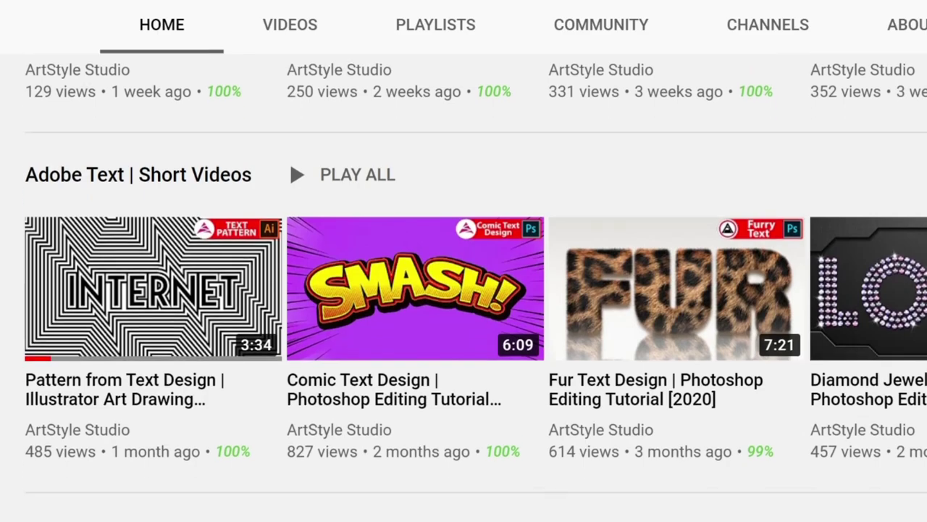
scroll(464, 290, down, 3)
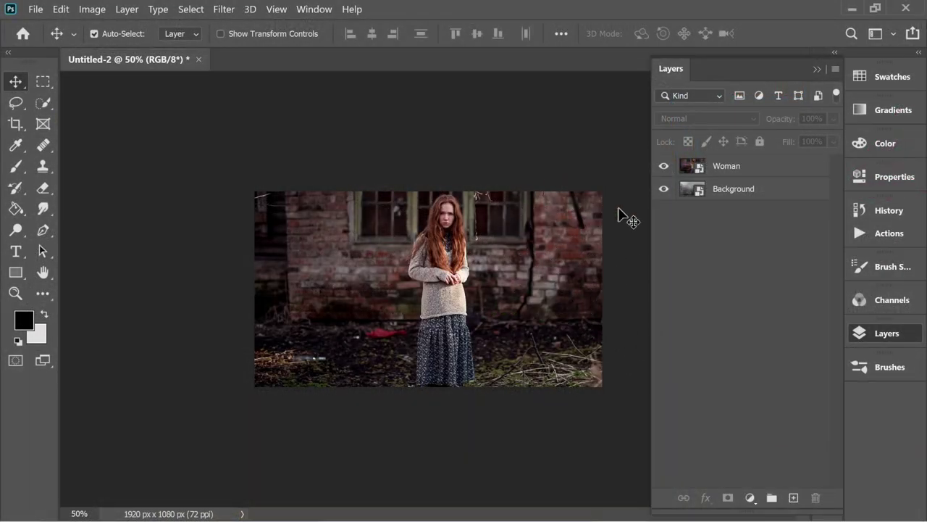
click(664, 166)
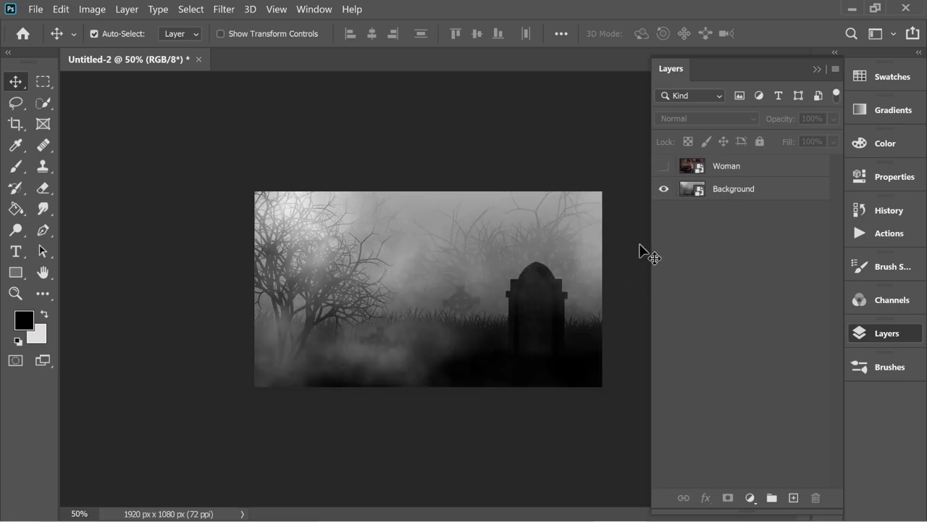
click(664, 167)
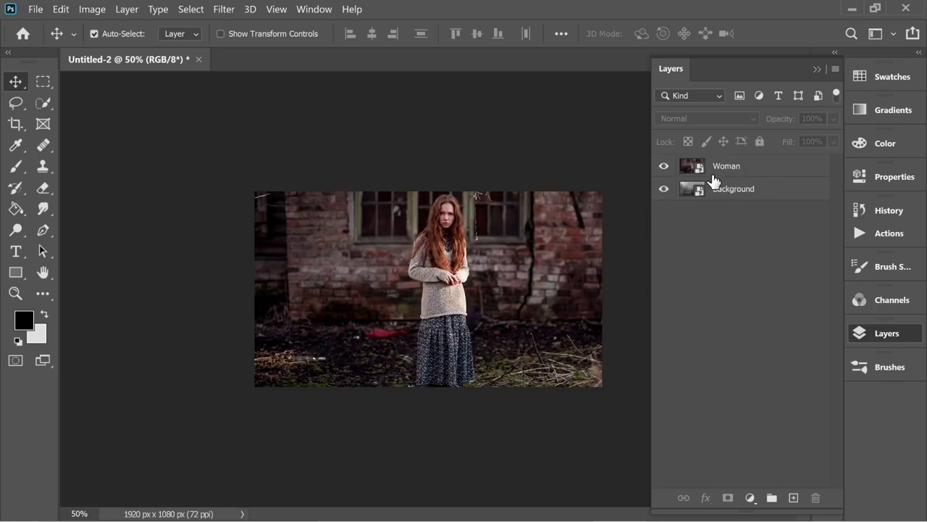
click(732, 173)
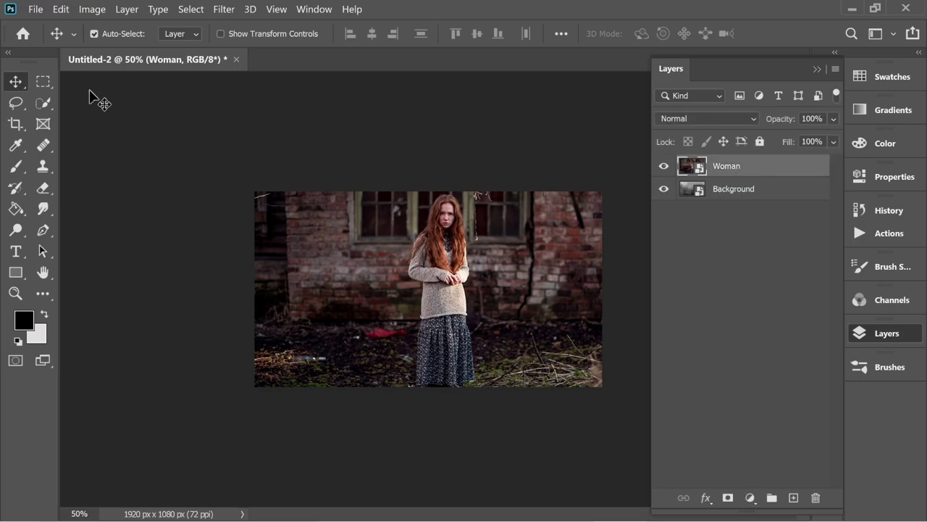
click(46, 105)
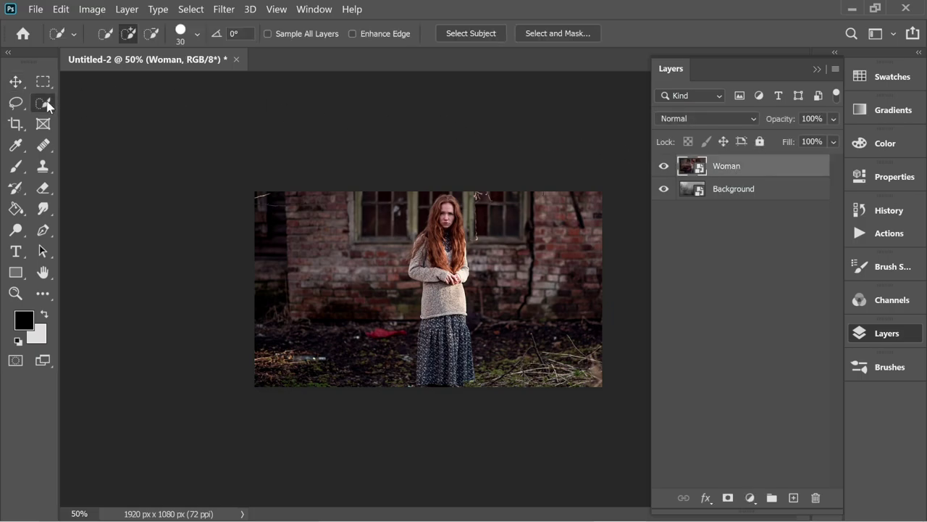
Select the woman with Select Subject and refine it in Select and Mask, outputting to a new layer
click(471, 35)
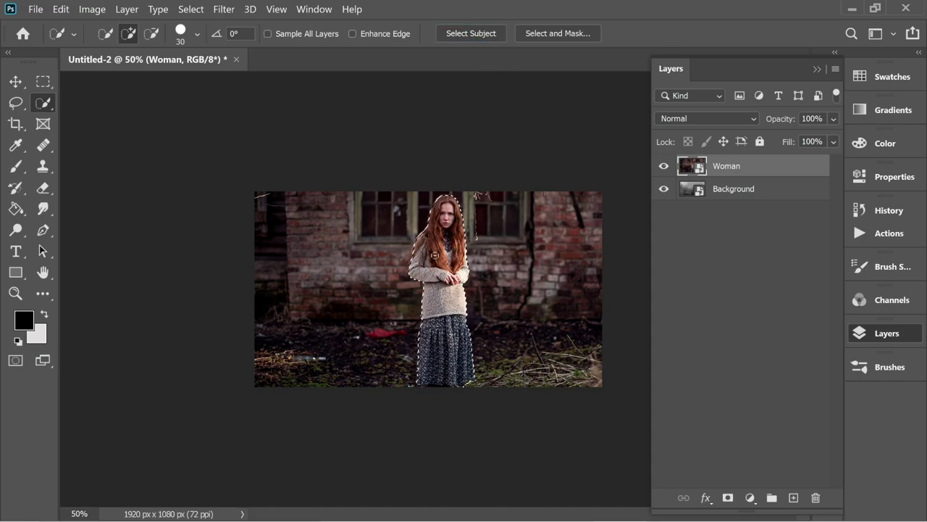
click(200, 15)
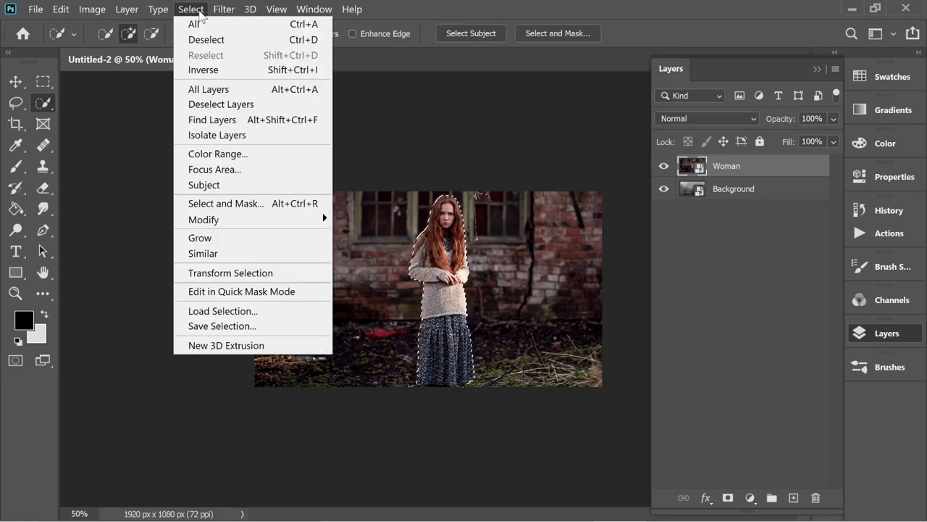
click(219, 202)
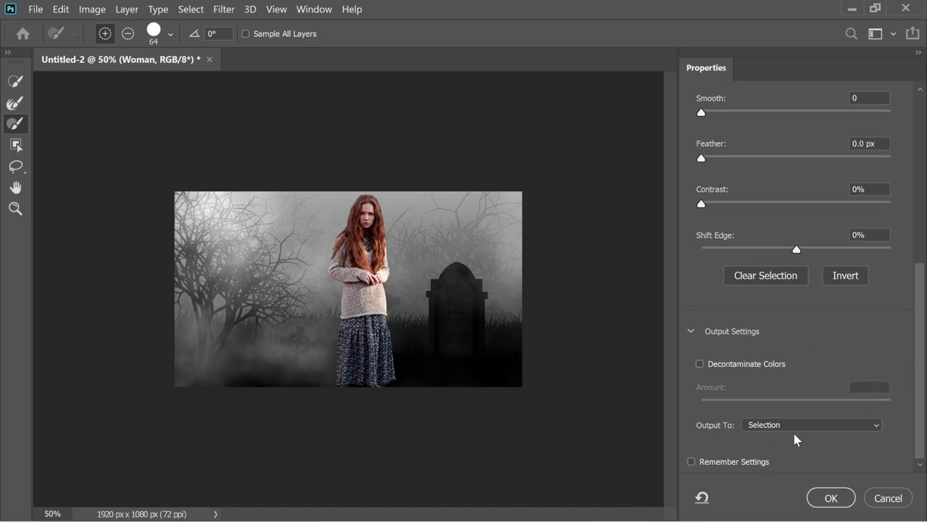
click(812, 426)
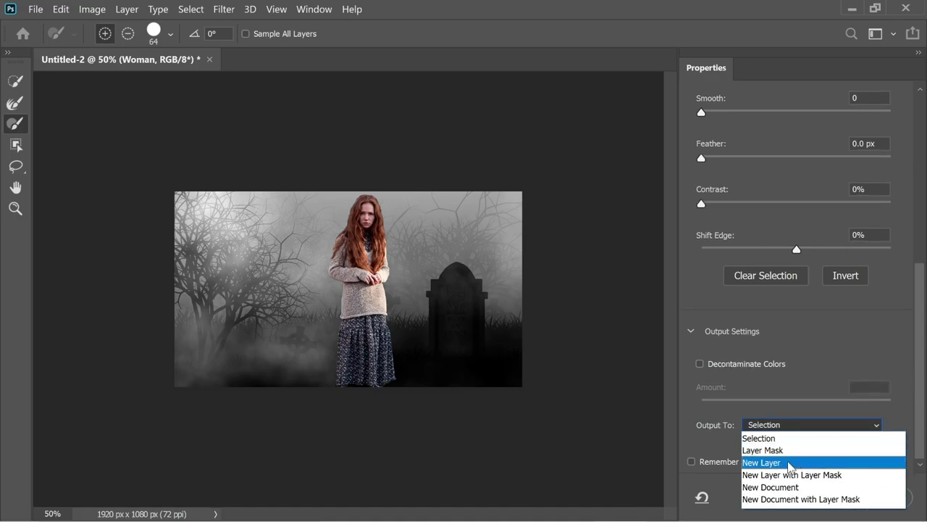
click(790, 463)
click(834, 500)
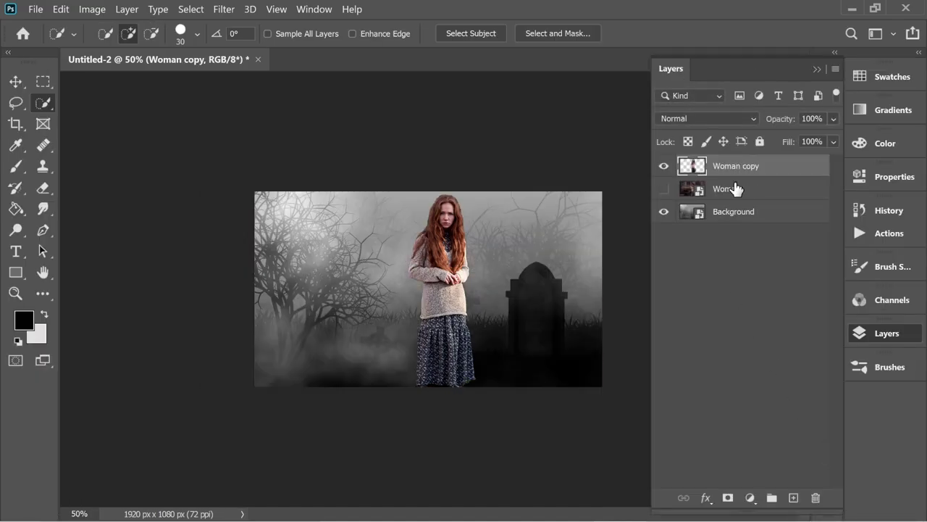
Rename the cutout layer 'woman 1' and delete the original Woman layer
double_click(750, 166)
text(wo)
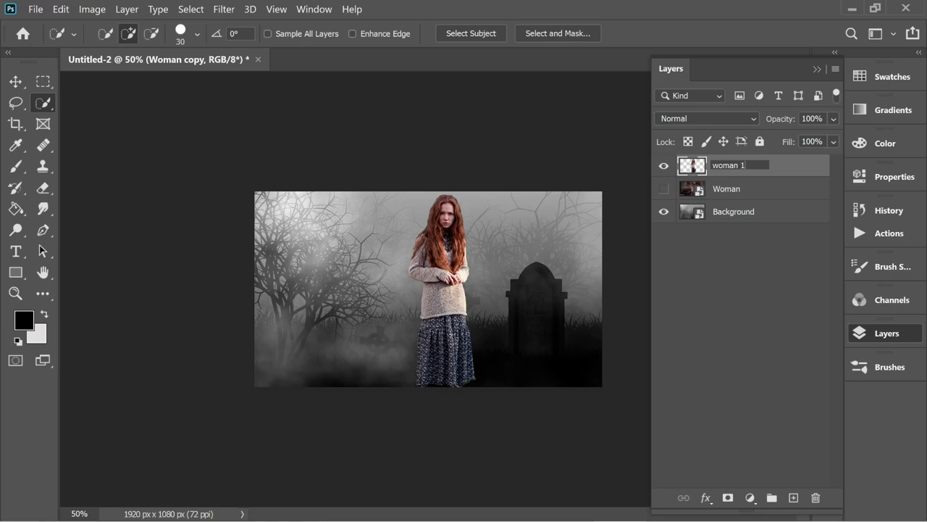
key(Return)
click(735, 192)
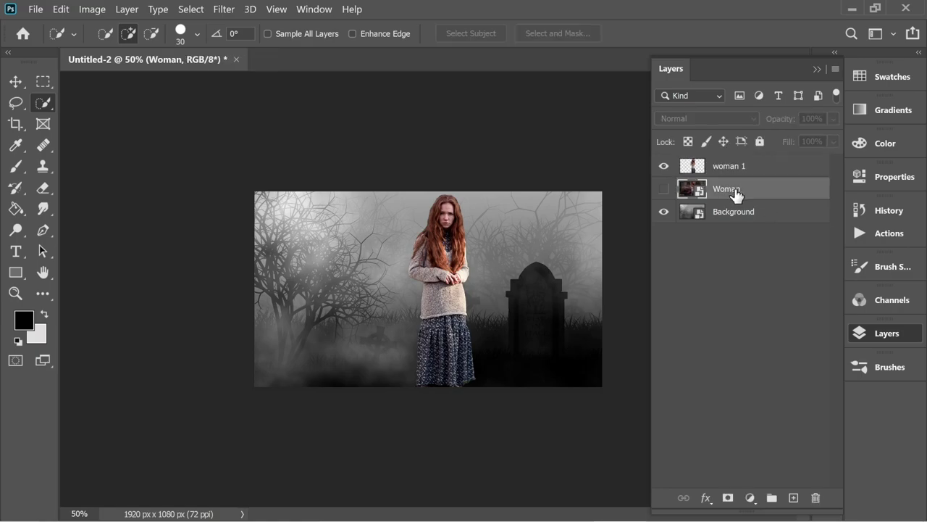
drag(722, 189, 815, 497)
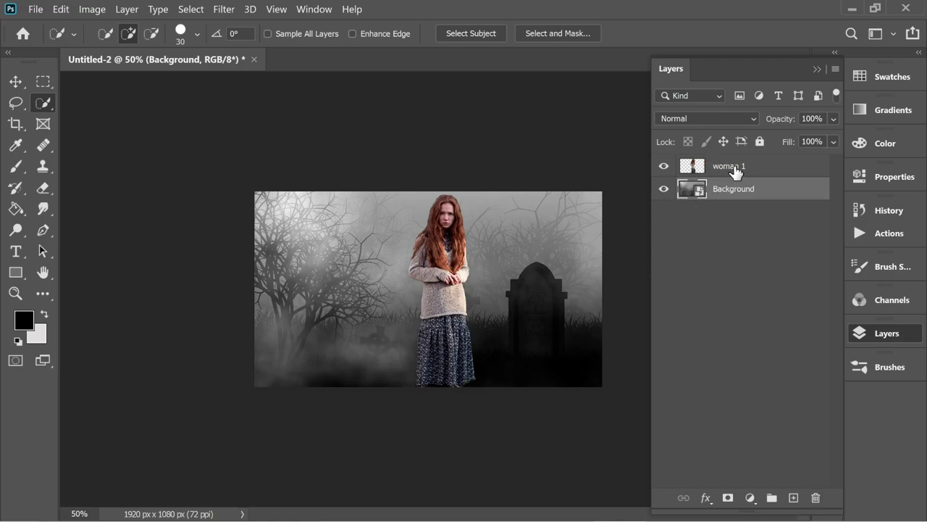
Take the Brush tool with white as foreground on the woman 1 layer, zoomed in closely
click(16, 166)
click(115, 33)
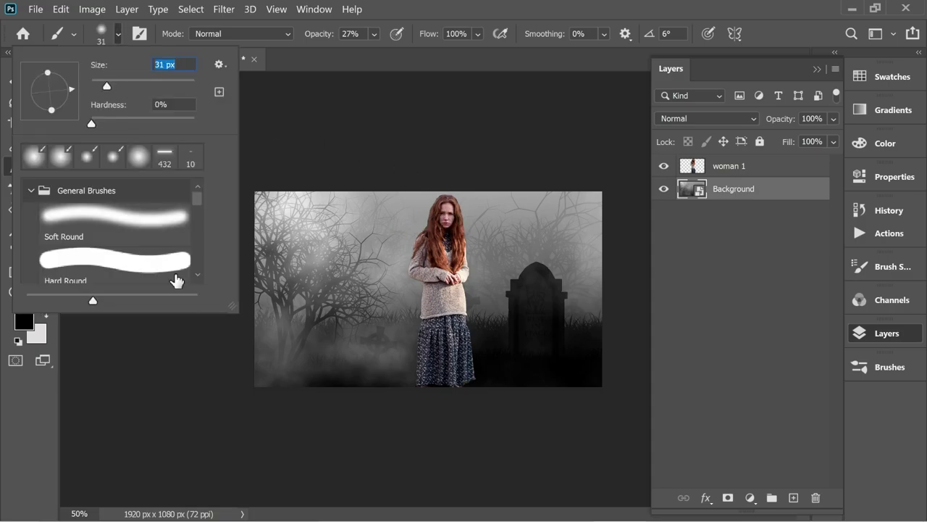
click(26, 386)
click(44, 314)
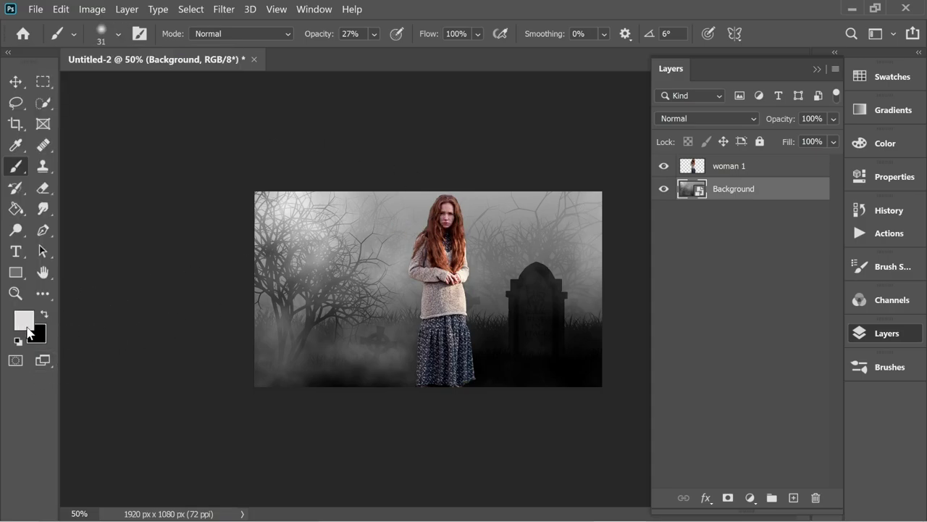
click(732, 166)
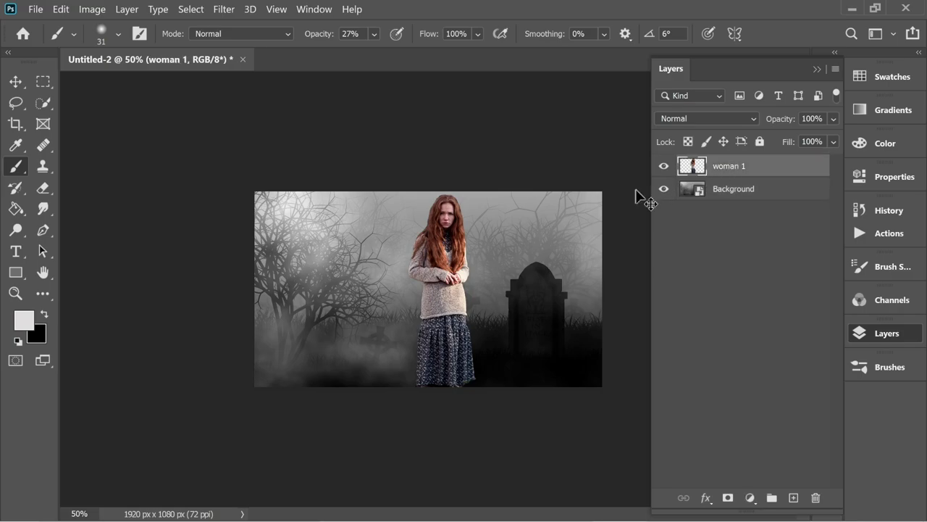
key(ctrl+plus)
key(ctrl+plus)
key(ctrl+plus)
key(ctrl+plus)
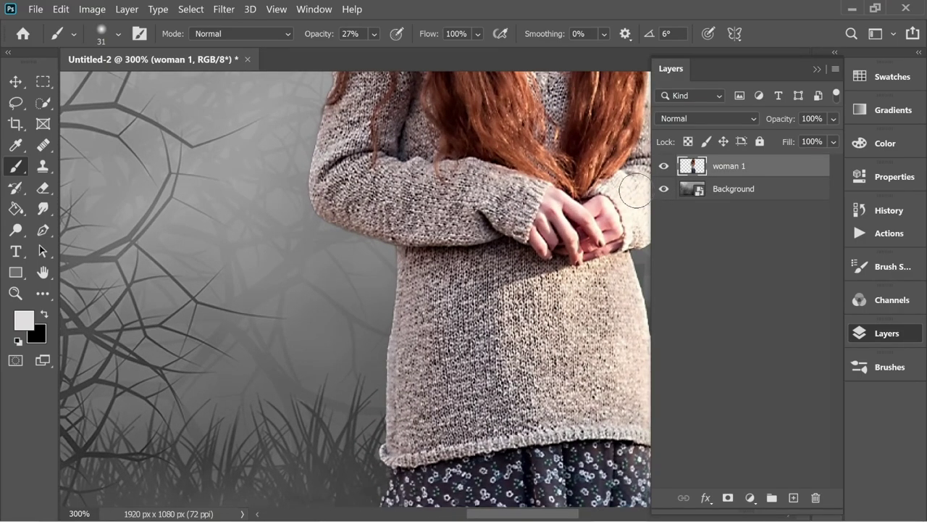
scroll(476, 244, up, 10)
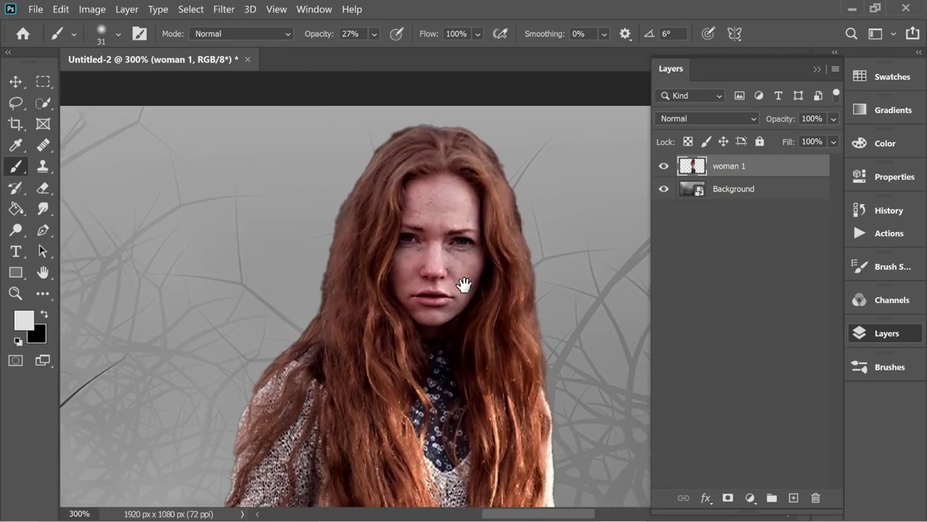
Set the brush to 17 px at 68% opacity and paint white over both eyes
click(105, 32)
drag(106, 86, 101, 88)
click(374, 34)
click(374, 34)
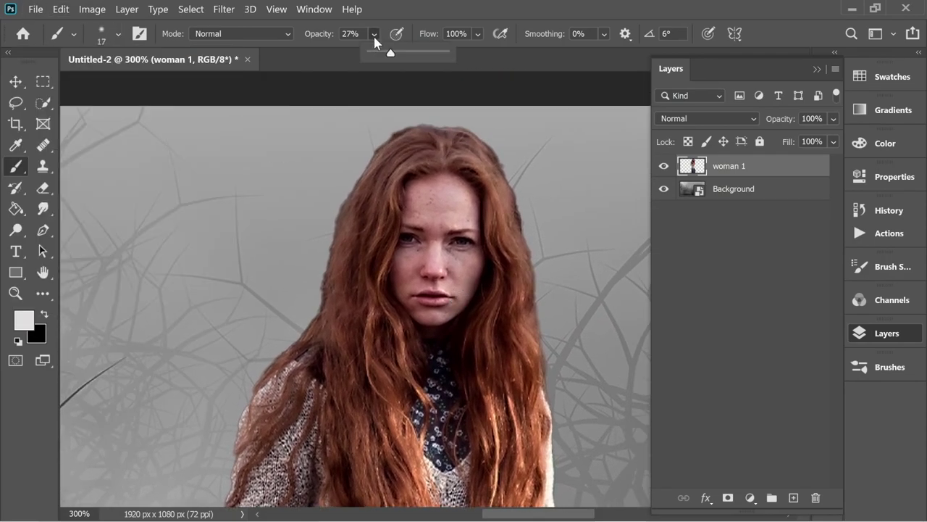
drag(398, 57, 411, 56)
drag(461, 241, 464, 250)
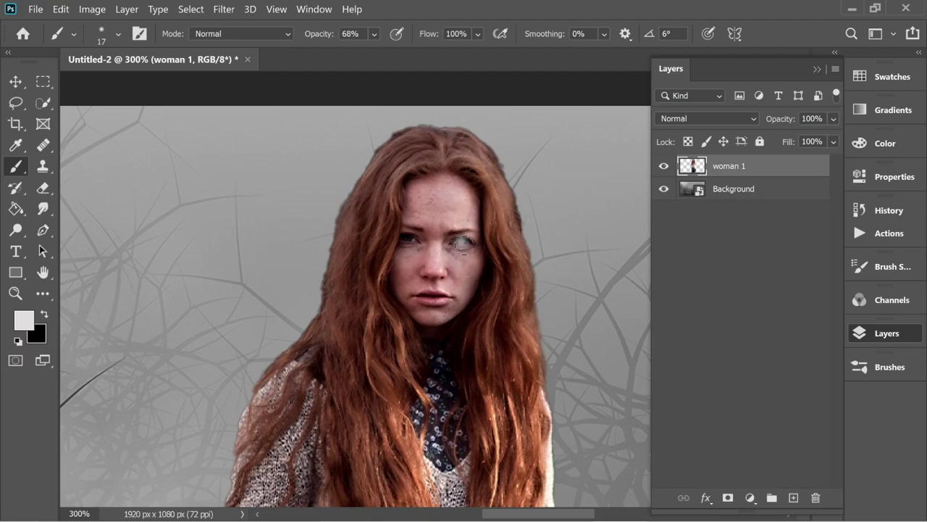
click(408, 237)
key(ctrl+1)
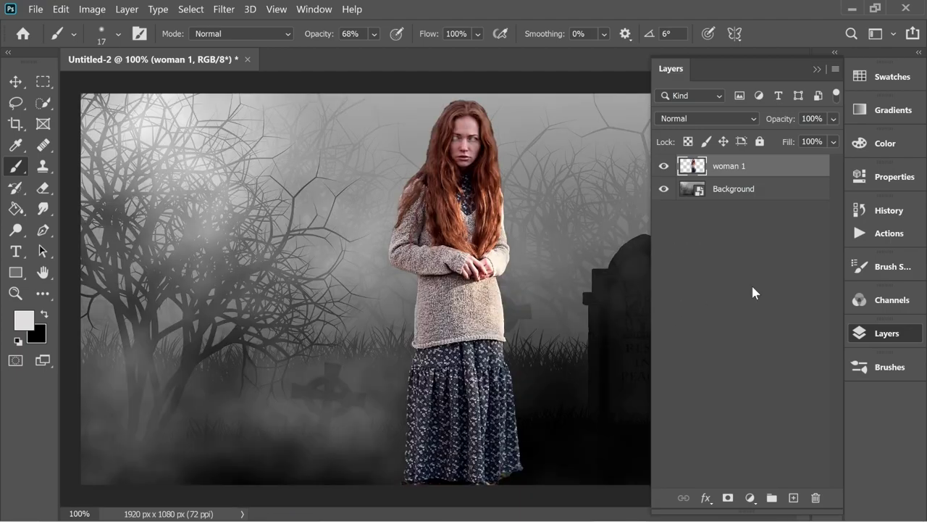
click(706, 207)
Add a layer mask to woman 1 and set the layer's opacity to 50%
click(724, 177)
click(728, 498)
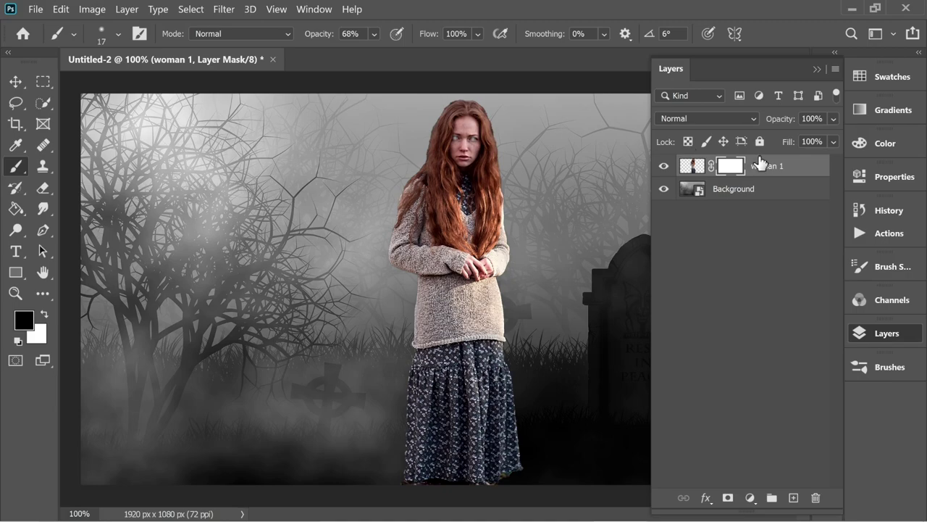
click(833, 118)
click(833, 118)
text(50)
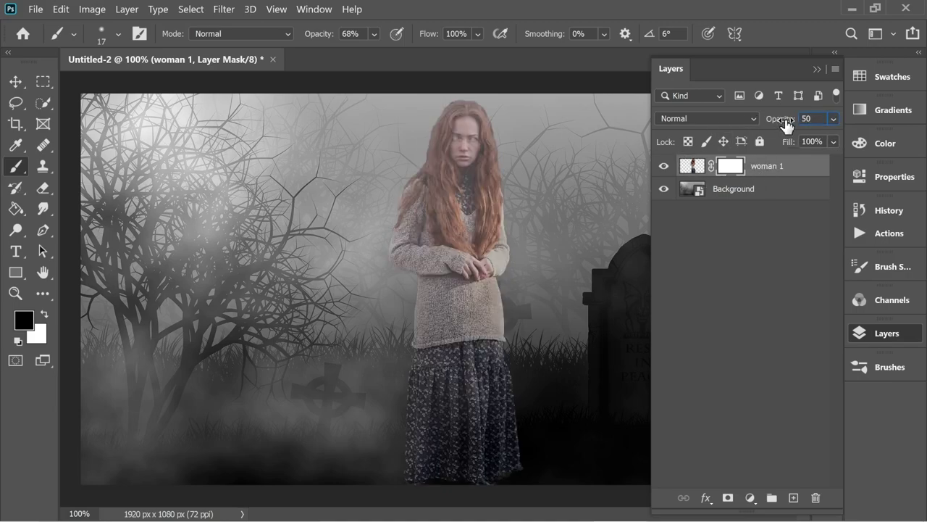
key(Return)
Set the brush to 369 px at 37% opacity and fade woman 1's lower body on her mask
click(118, 33)
drag(101, 81, 177, 87)
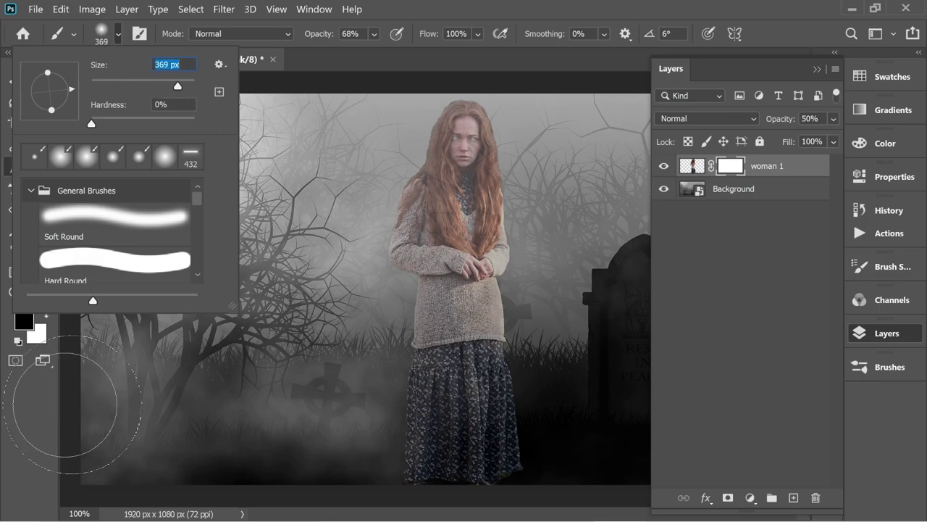
click(374, 34)
click(374, 33)
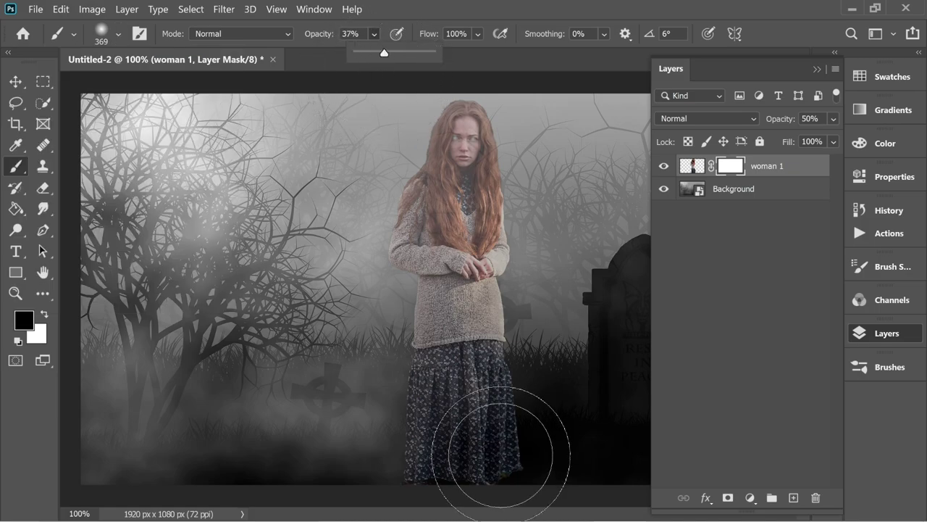
click(482, 453)
mouse_move(481, 453)
mouse_down()
mouse_move(412, 444)
mouse_move(517, 363)
mouse_move(508, 308)
mouse_move(527, 250)
mouse_move(517, 138)
mouse_move(529, 171)
mouse_move(454, 378)
mouse_move(427, 358)
mouse_move(497, 294)
mouse_move(440, 269)
mouse_move(503, 257)
mouse_move(572, 306)
mouse_move(591, 259)
mouse_move(542, 144)
mouse_move(515, 222)
mouse_move(527, 324)
mouse_move(506, 374)
mouse_move(510, 362)
mouse_move(431, 335)
mouse_move(490, 315)
mouse_move(515, 285)
mouse_move(527, 161)
mouse_move(558, 150)
mouse_move(513, 74)
mouse_up()
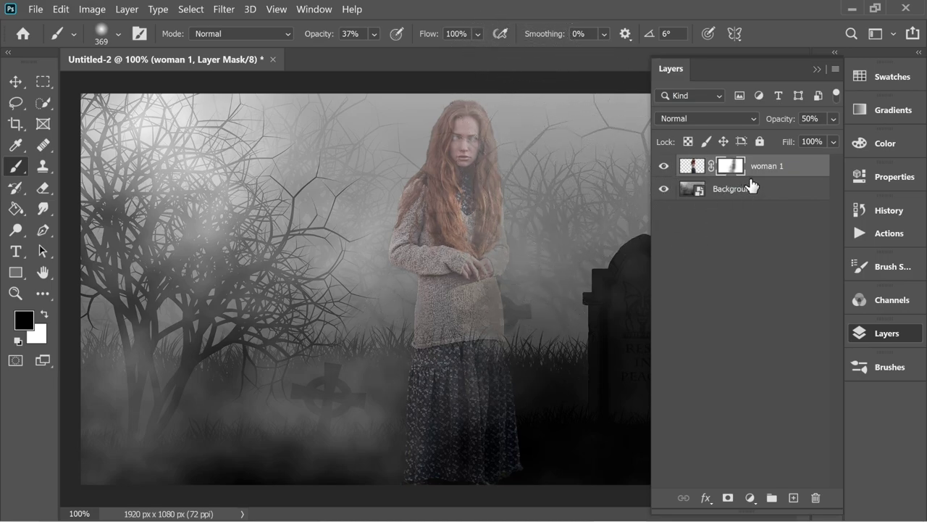
Duplicate woman 1 with Ctrl+J and name the copy 'Woman 2'
key(ctrl+2)
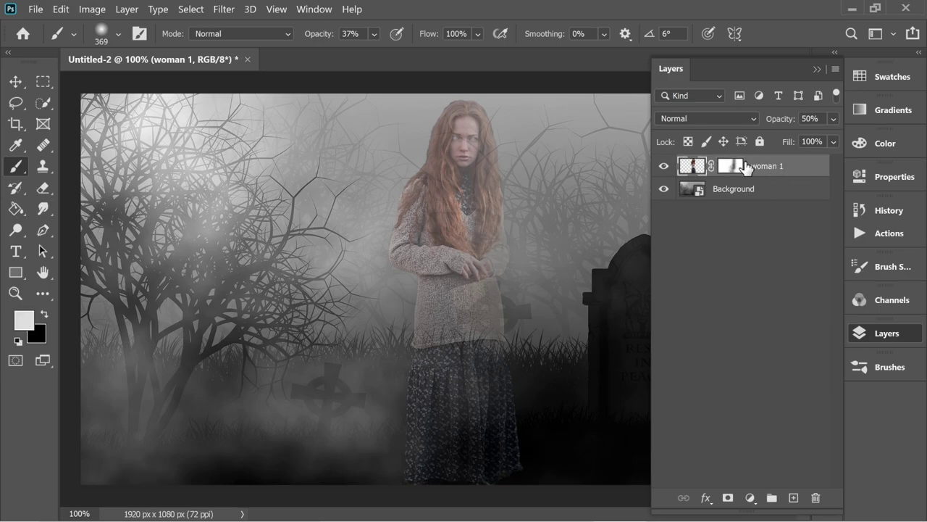
key(ctrl+j)
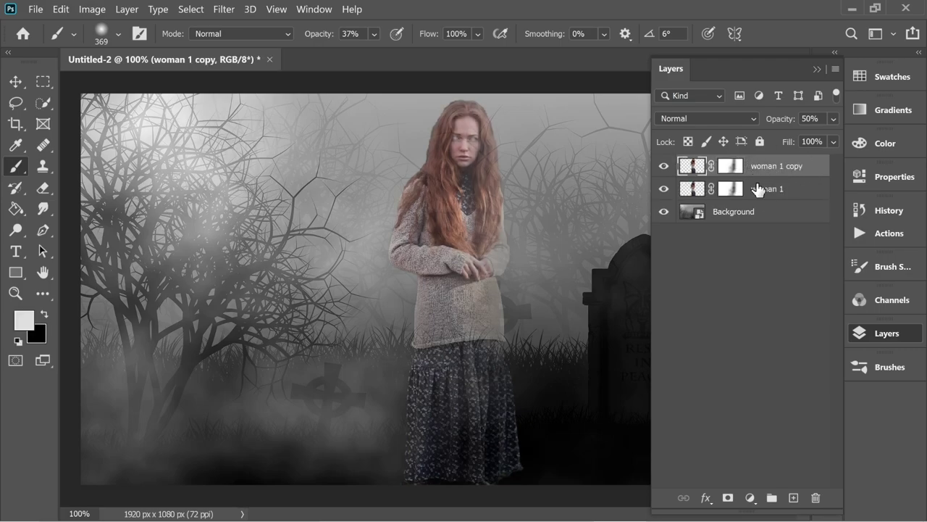
double_click(777, 166)
text(Woman 2)
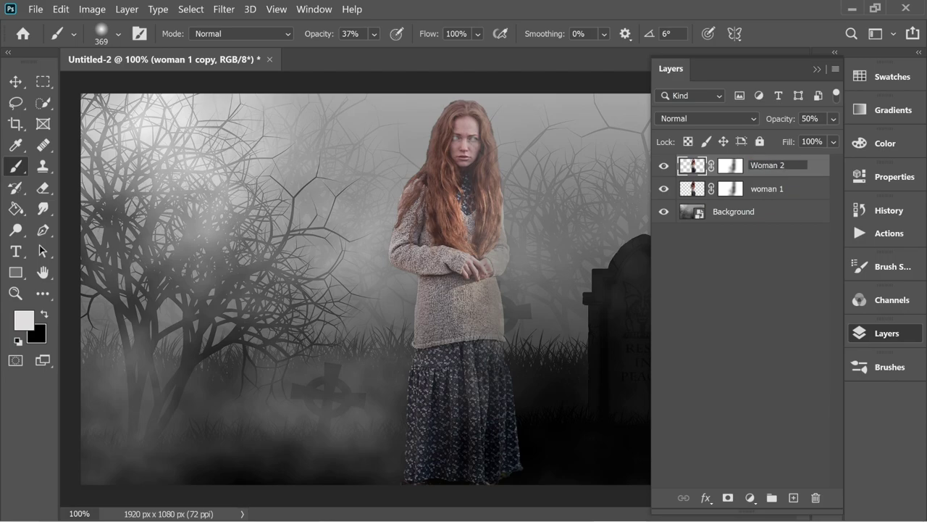
click(795, 262)
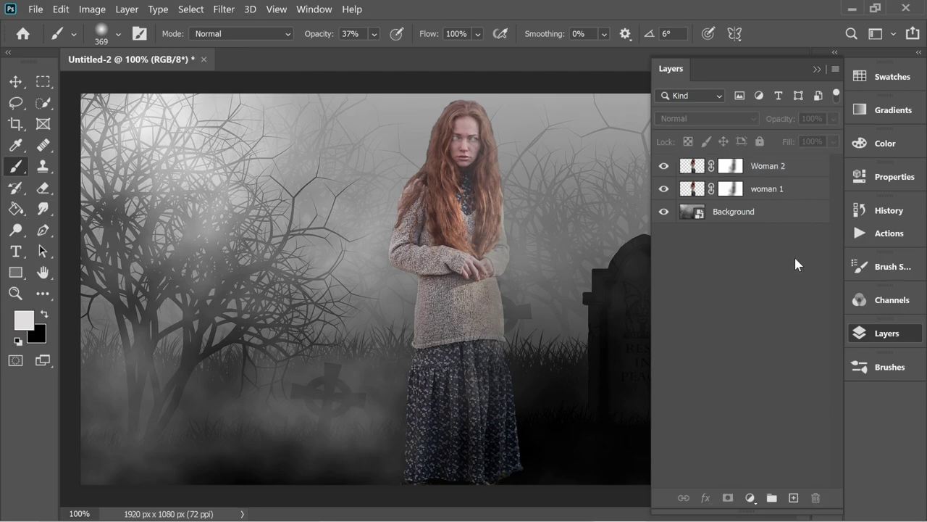
Hide woman 1 and mask out Woman 2's lower dress and the area near the tombstone
click(733, 169)
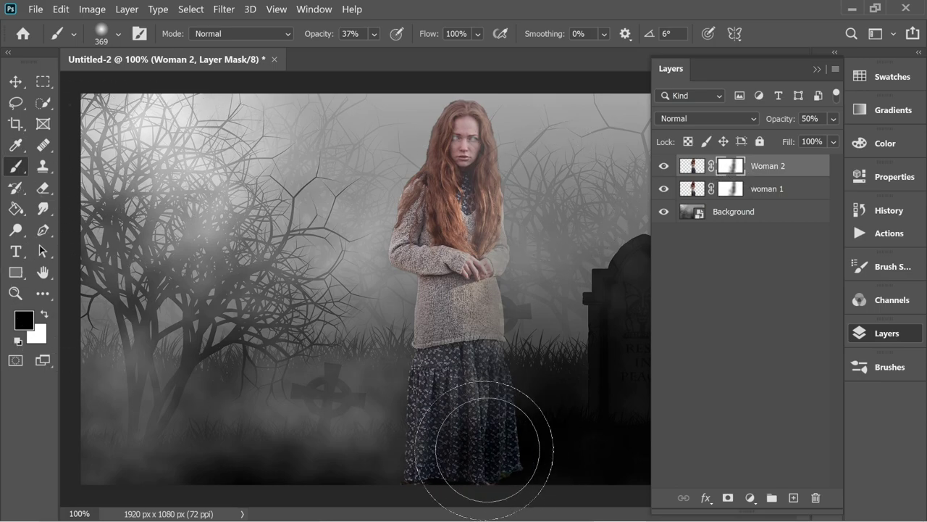
click(664, 190)
mouse_move(541, 336)
mouse_down()
mouse_move(467, 453)
mouse_move(533, 442)
mouse_move(460, 471)
mouse_move(417, 458)
mouse_move(427, 414)
mouse_move(528, 404)
mouse_move(452, 411)
mouse_move(486, 462)
mouse_move(477, 470)
mouse_move(524, 427)
mouse_move(511, 313)
mouse_move(515, 261)
mouse_move(536, 215)
mouse_move(501, 111)
mouse_move(489, 271)
mouse_move(425, 335)
mouse_move(475, 336)
mouse_move(545, 363)
mouse_move(425, 423)
mouse_move(409, 402)
mouse_up()
mouse_move(469, 121)
mouse_down()
mouse_move(493, 256)
mouse_move(621, 306)
mouse_move(555, 253)
mouse_up()
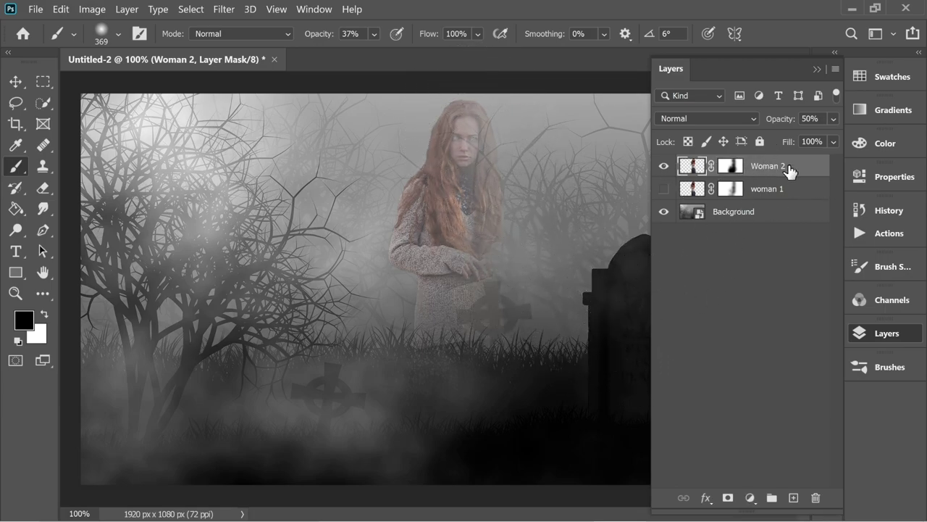
click(692, 166)
click(22, 85)
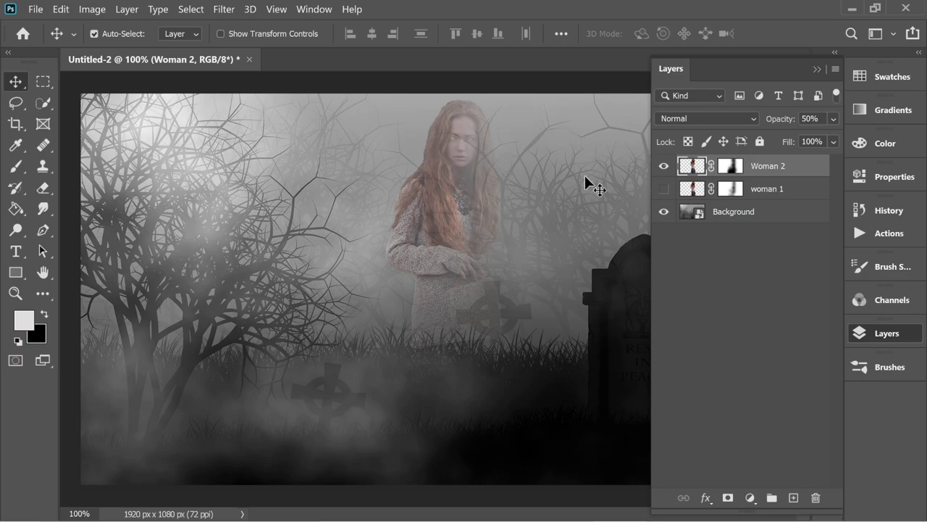
Show woman 1 again and lower Woman 2's opacity to 25%
click(664, 189)
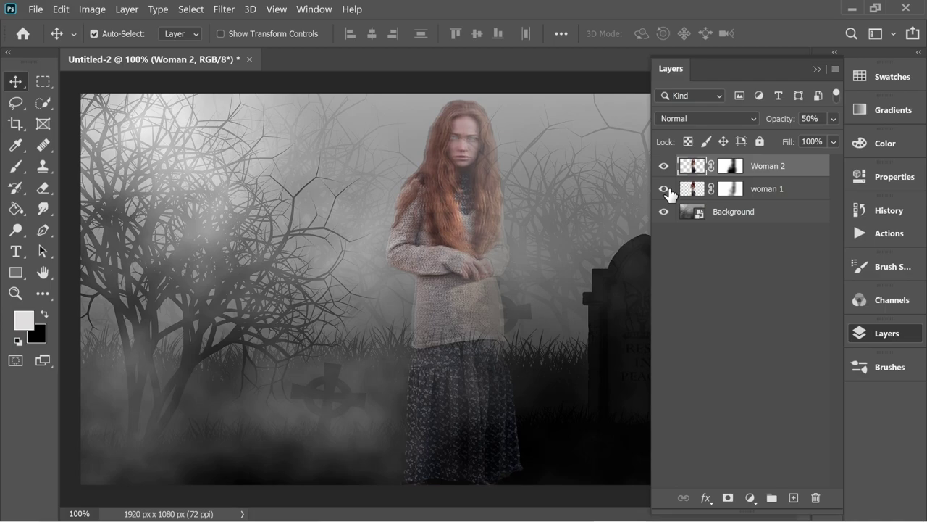
click(787, 194)
click(774, 171)
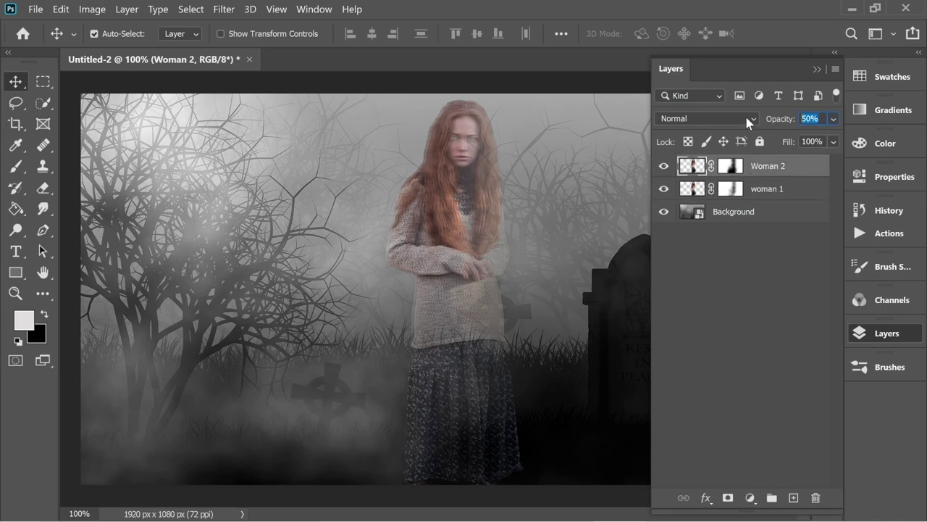
text(25)
key(Return)
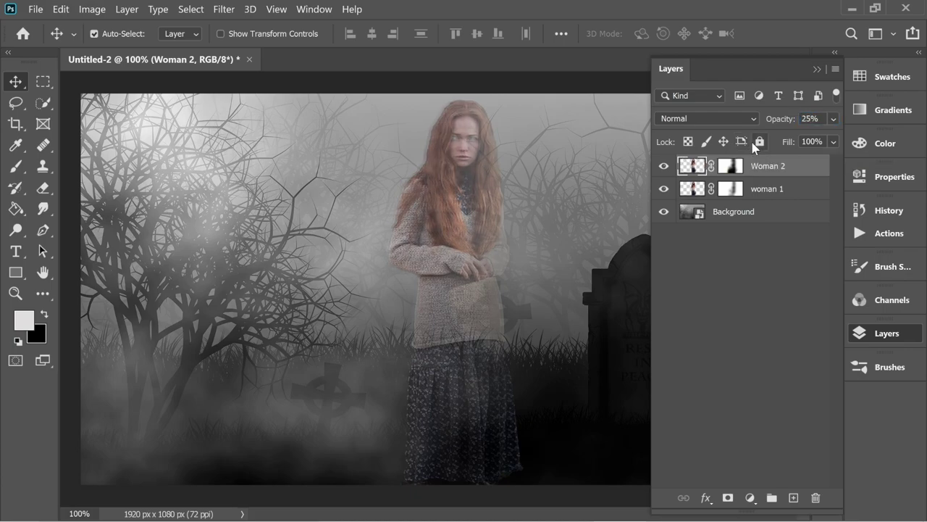
Add a Gradient Map adjustment layer and reverse its gradient, moving the black stop to 0%
click(751, 500)
click(767, 475)
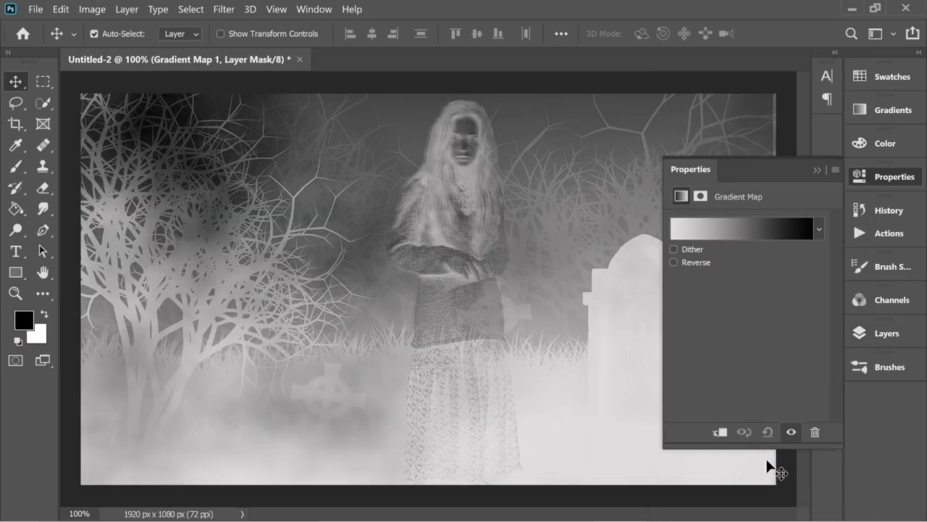
click(718, 229)
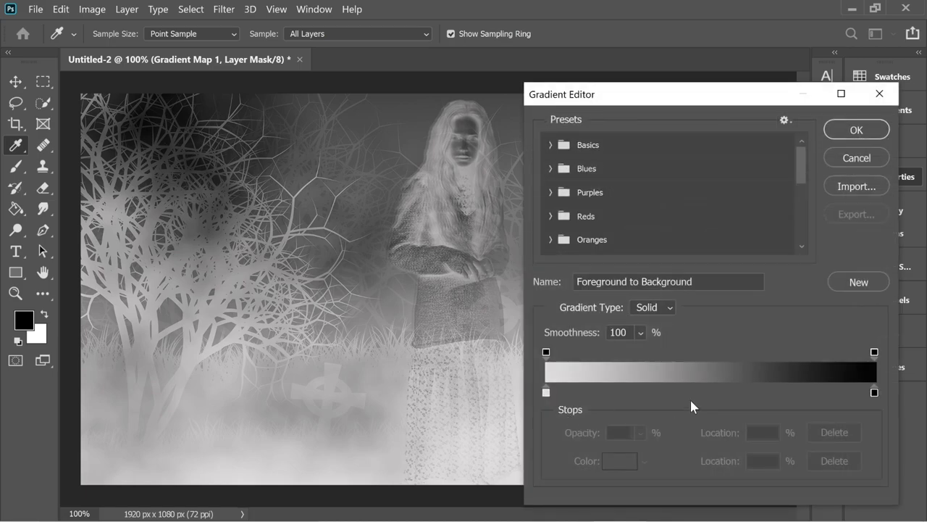
drag(875, 392, 658, 392)
drag(551, 392, 914, 395)
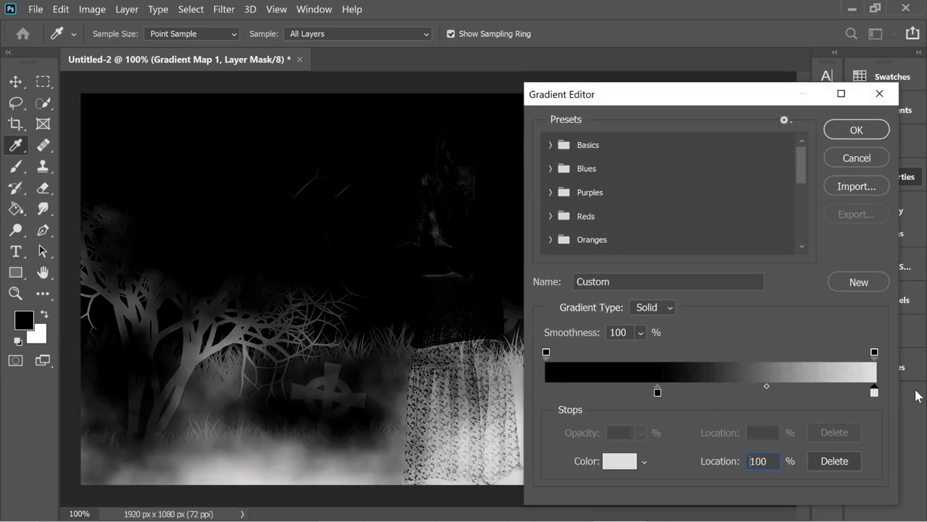
drag(658, 391, 540, 382)
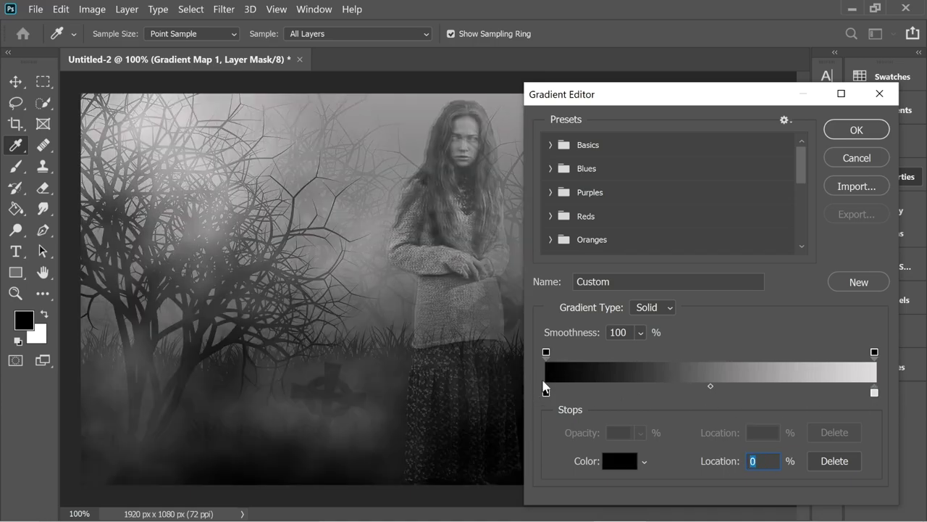
Add a teal 6c9298 colour stop to the gradient, confirm it, and return to the Layers panel
click(606, 392)
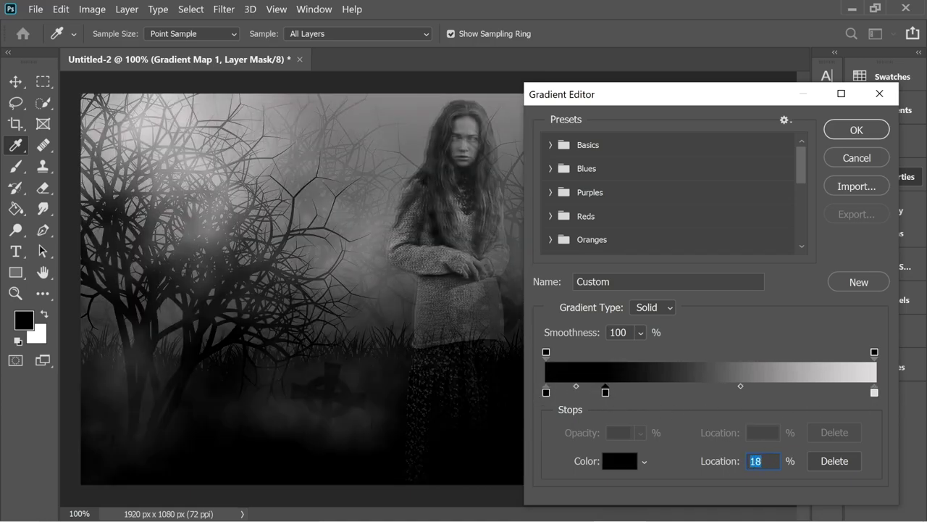
text(31)
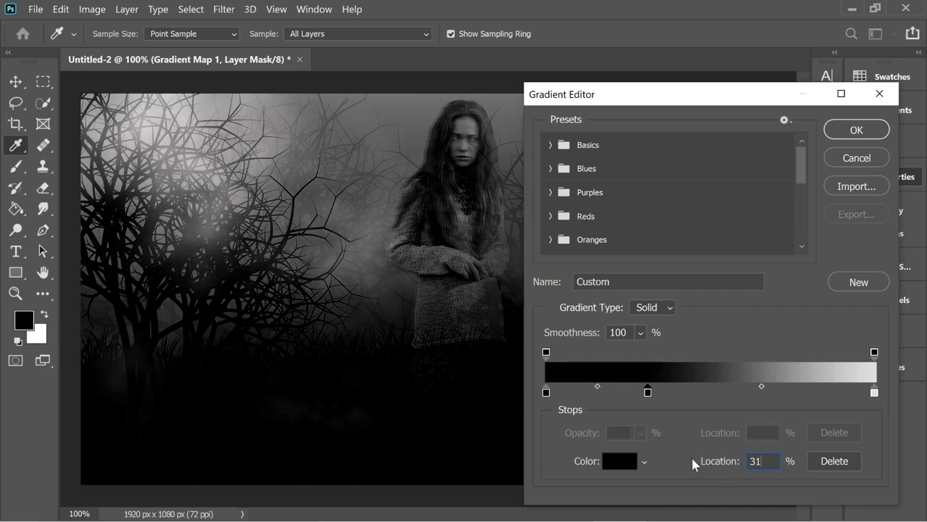
click(625, 463)
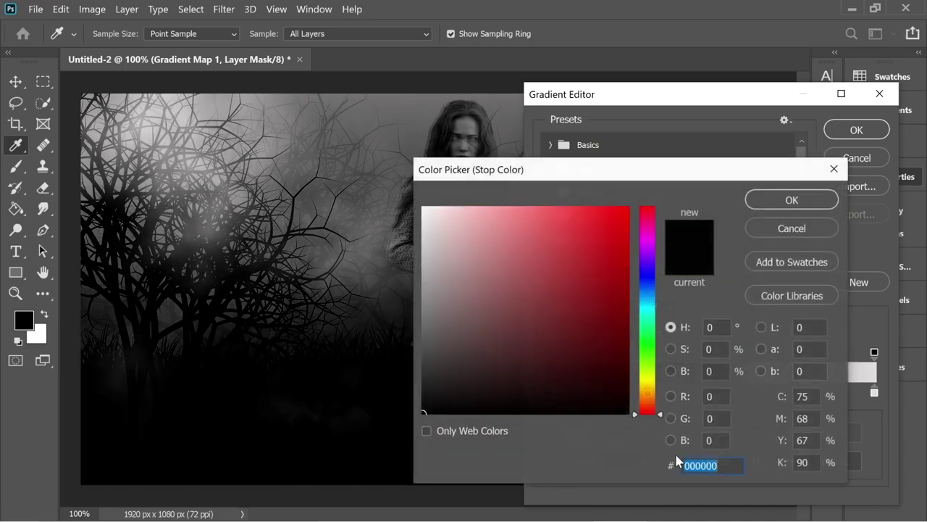
text(6)
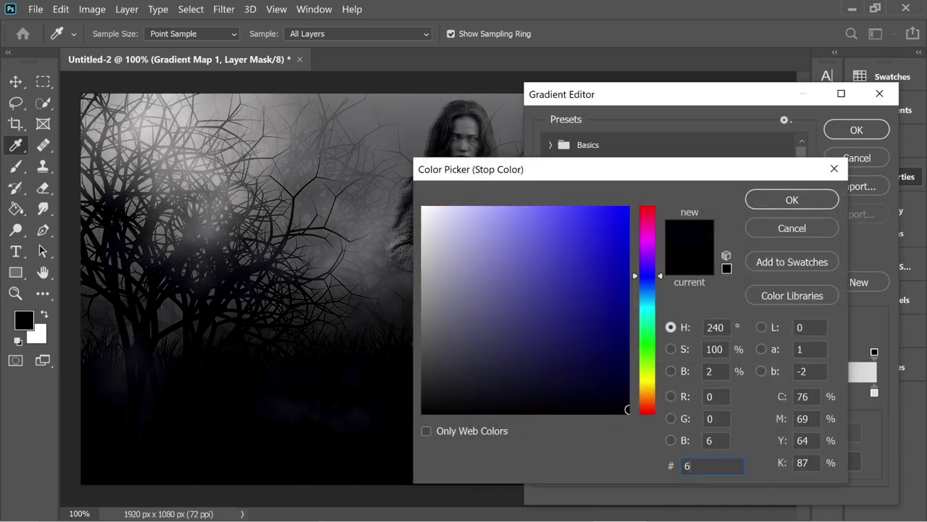
text(c9)
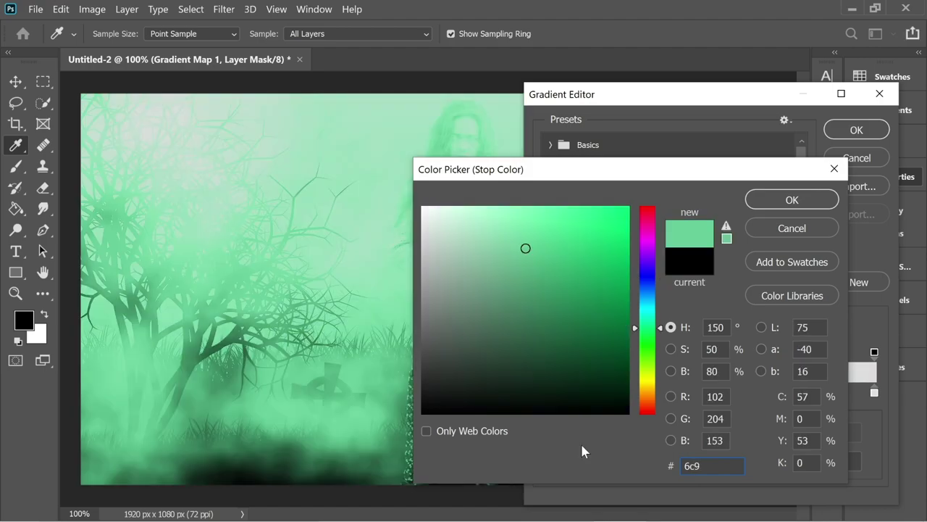
text(298)
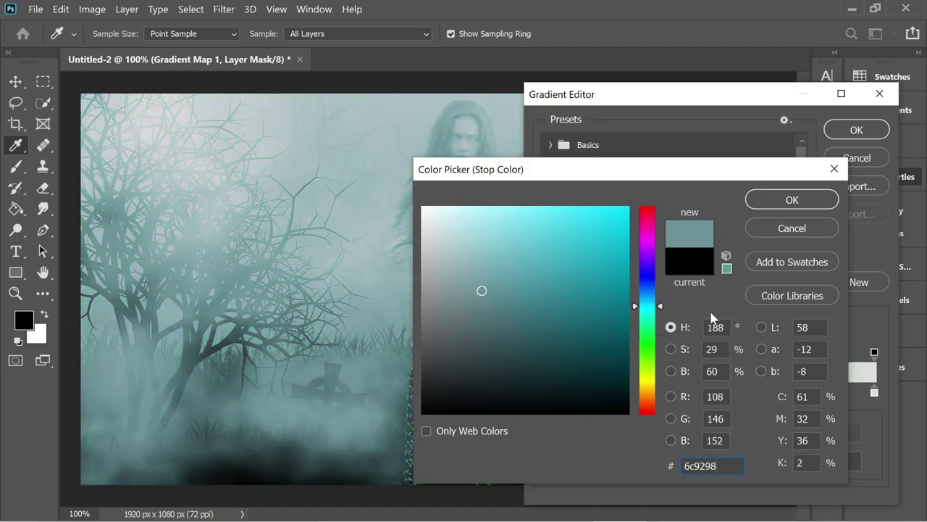
click(792, 200)
click(855, 131)
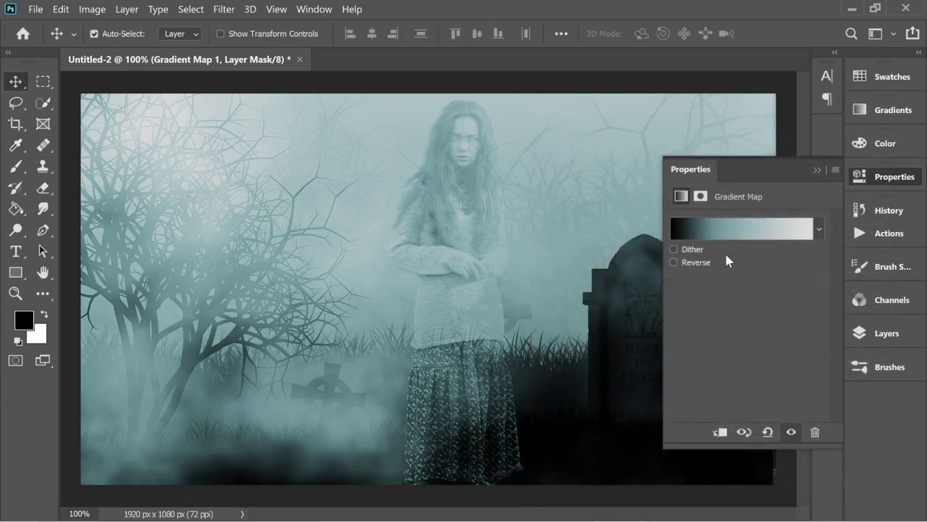
click(817, 169)
click(873, 333)
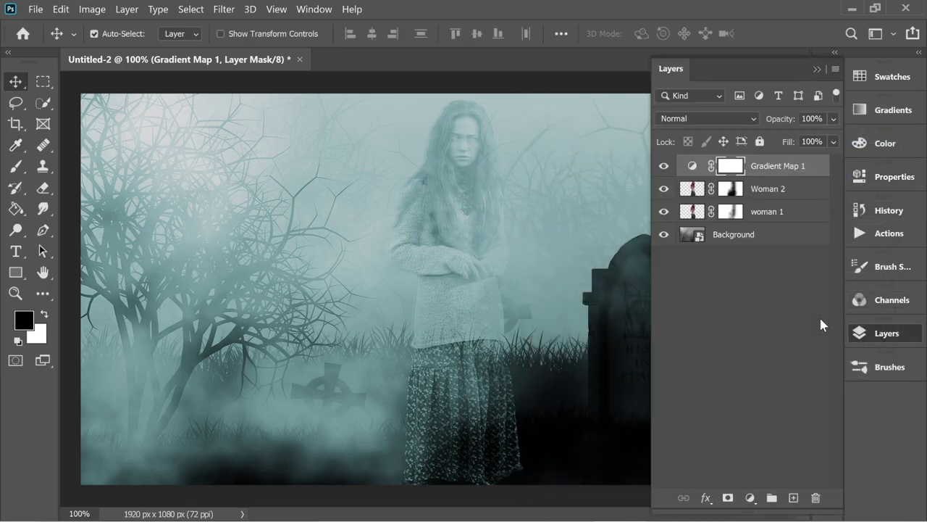
Add a Levels adjustment above the Background with output white lowered to 97
click(757, 242)
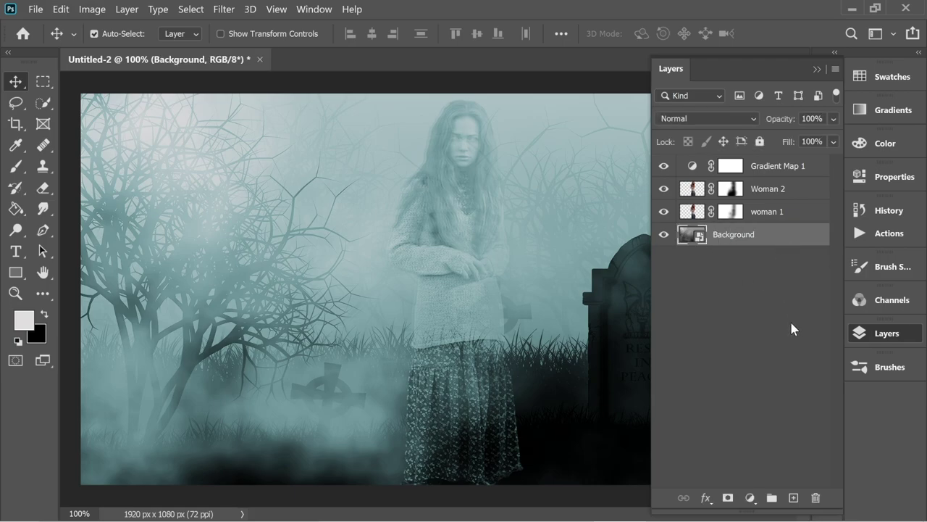
click(750, 498)
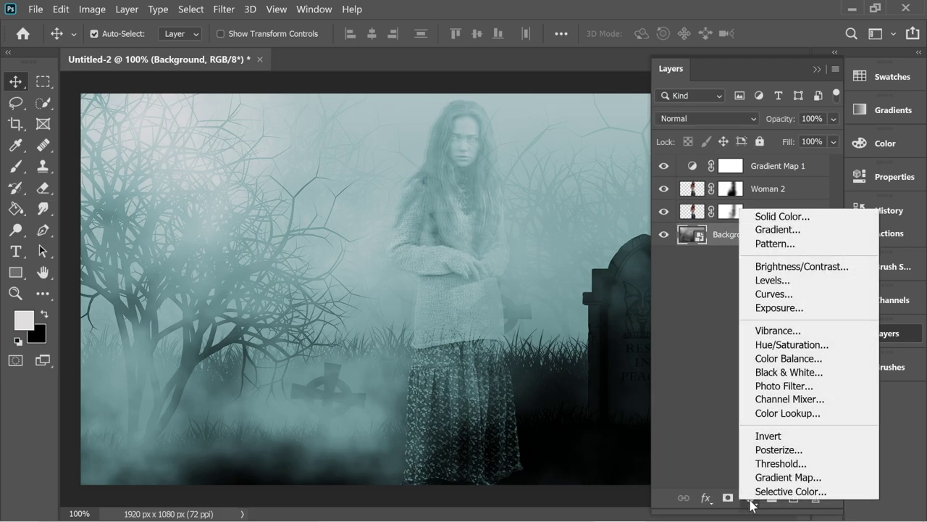
click(764, 286)
drag(821, 392, 746, 395)
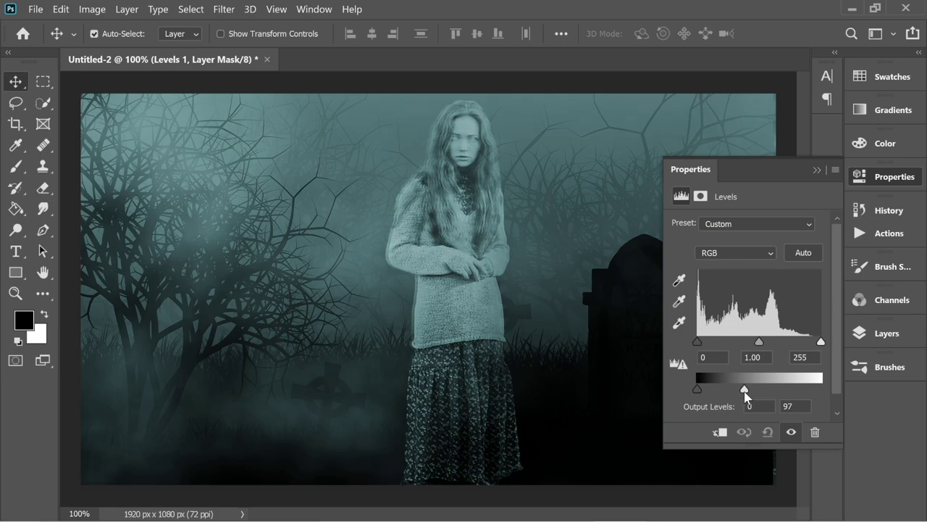
click(818, 170)
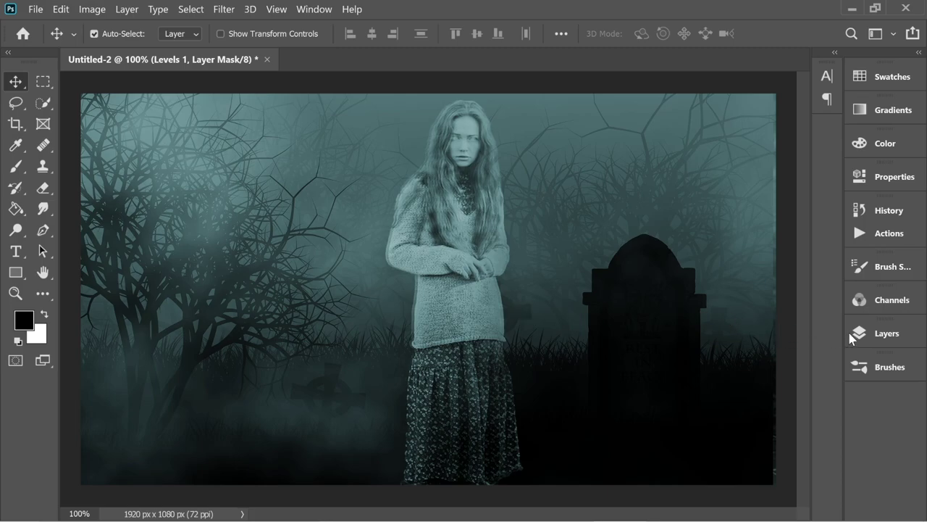
key(alt+bracketleft)
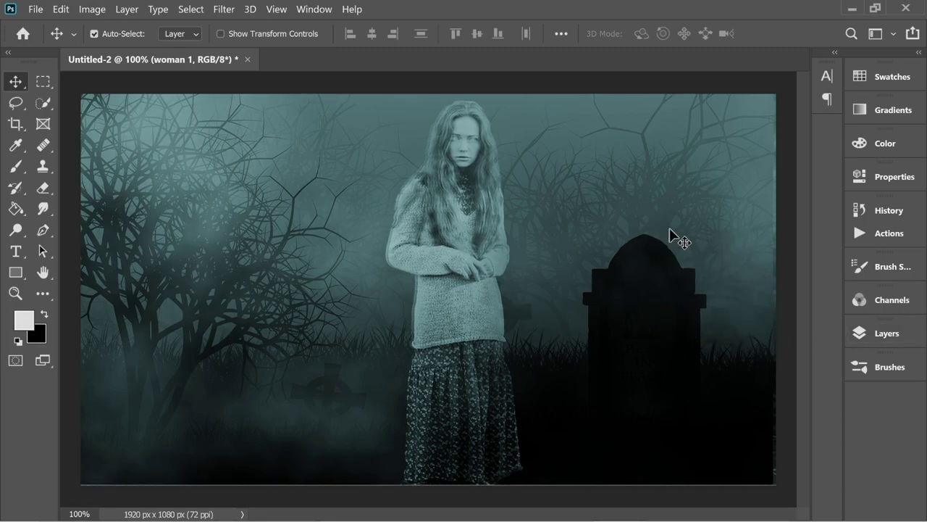
Create a video timeline from Window > Timeline with Gradient Map 1, Woman 2 and woman 1 tracks
click(868, 331)
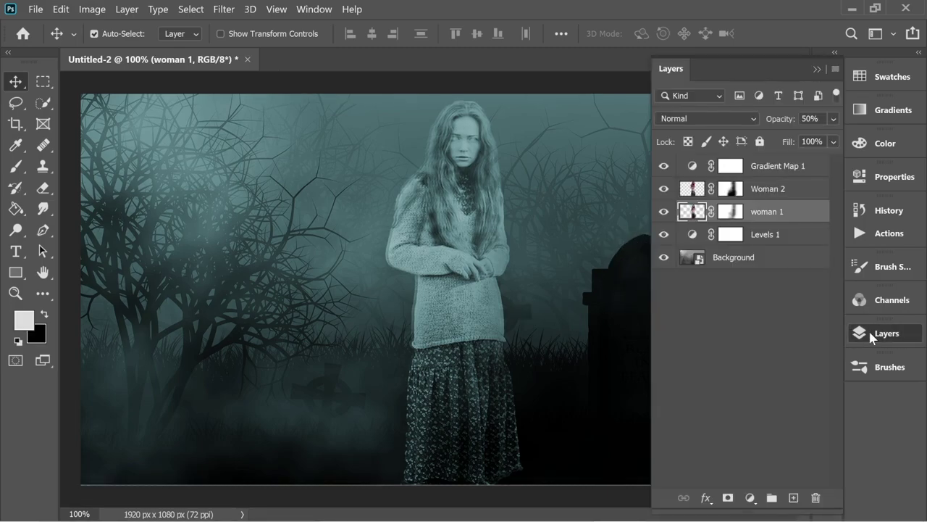
click(314, 9)
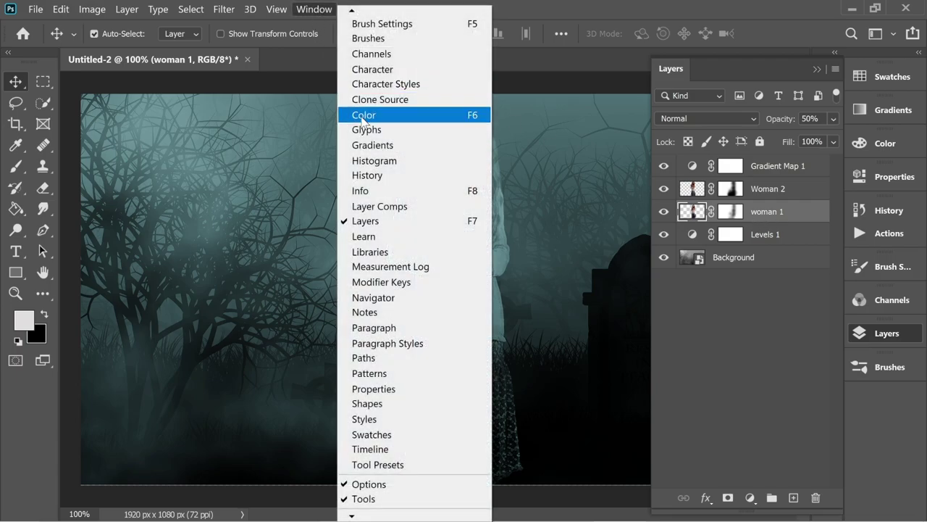
click(370, 450)
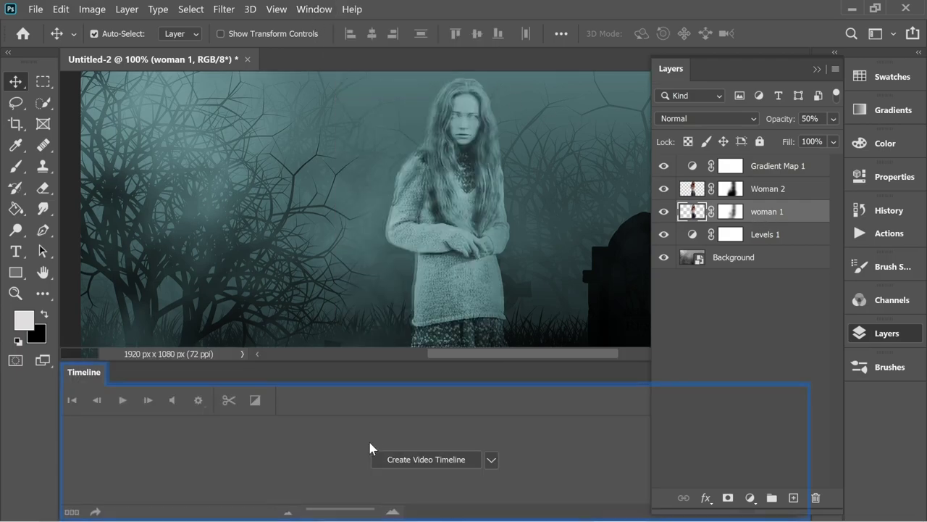
click(425, 462)
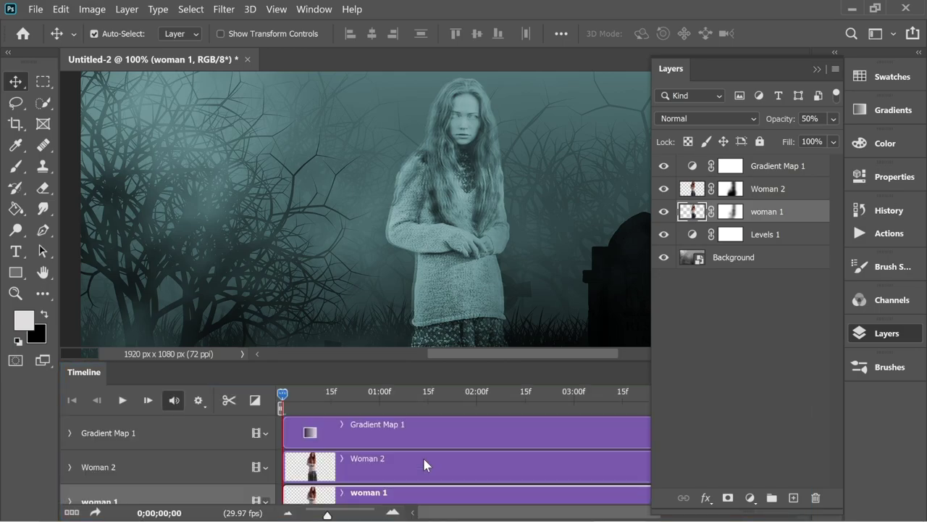
Convert to frame animation, set the first frame to No delay, and duplicate it
click(72, 512)
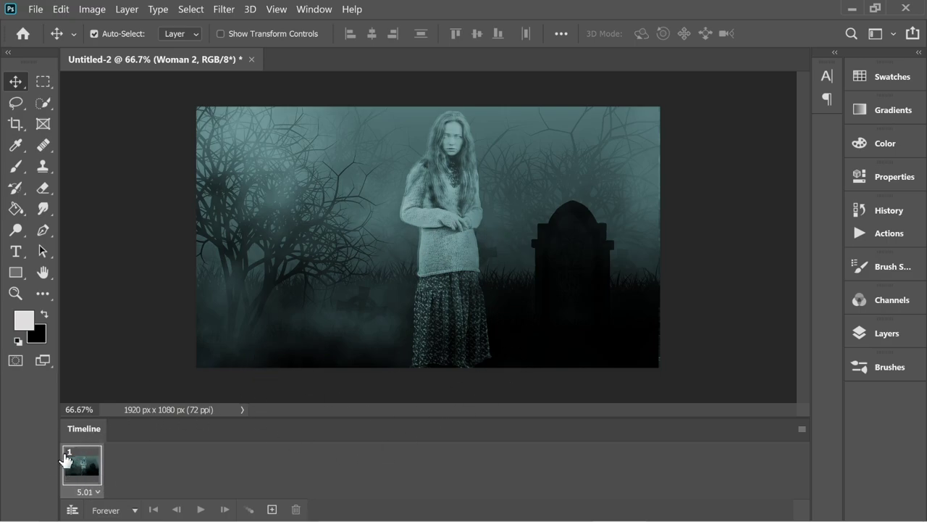
click(98, 493)
click(118, 336)
click(272, 509)
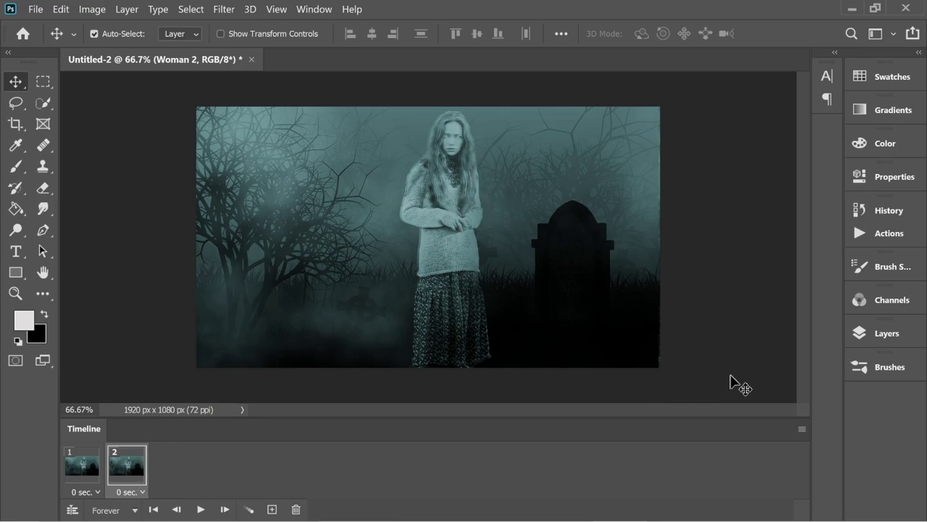
In frame 2, set Woman 2 to 25% opacity and nudge her three steps left
click(901, 337)
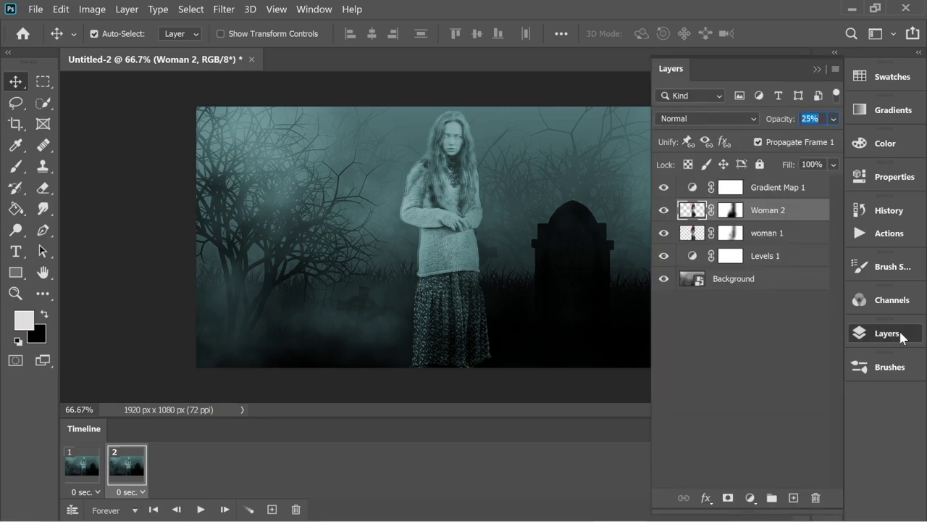
click(692, 211)
key(Left)
key(Left)
key(Left)
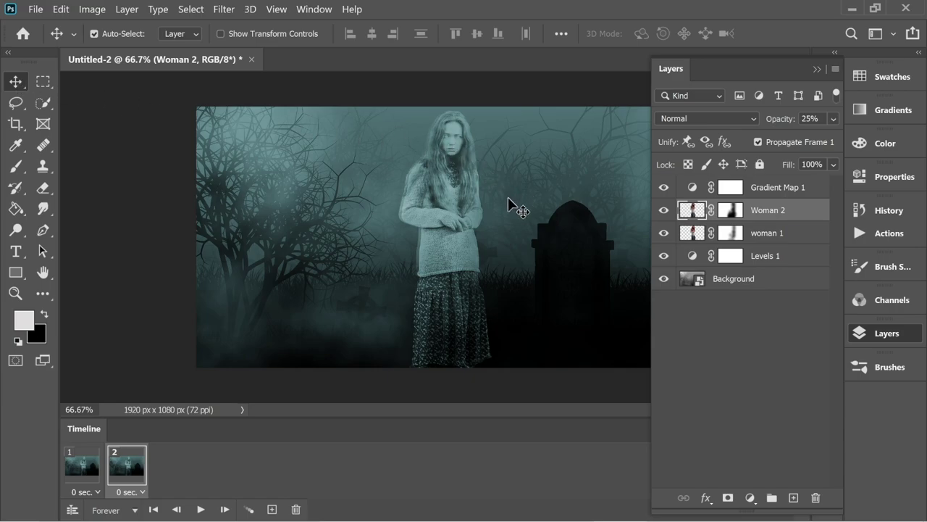
key(Left)
key(Left)
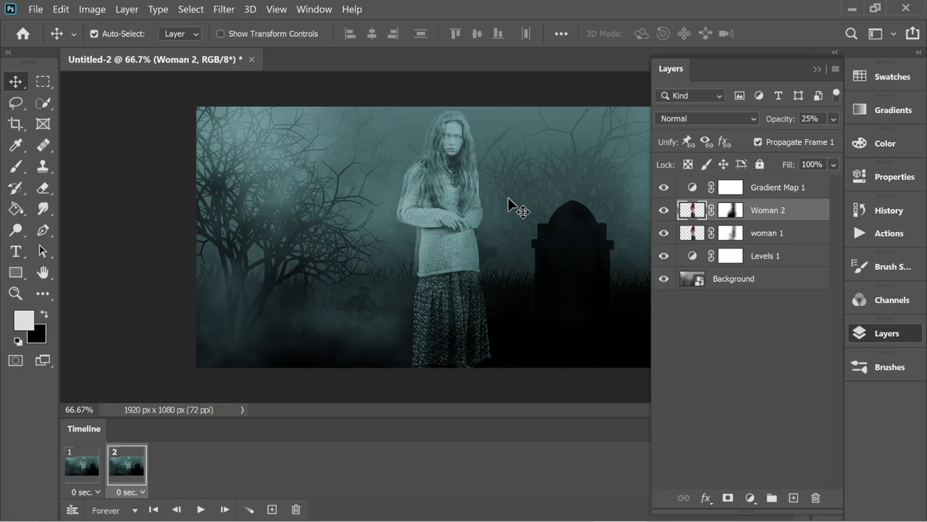
key(Left)
Lower woman 1's opacity to 16% in frame 2, then select frames 1 and 2
click(692, 232)
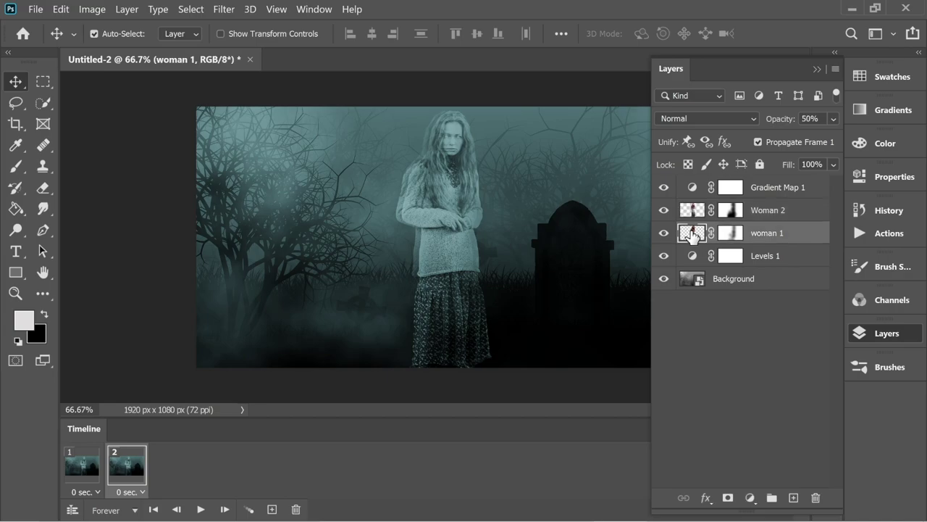
text(30)
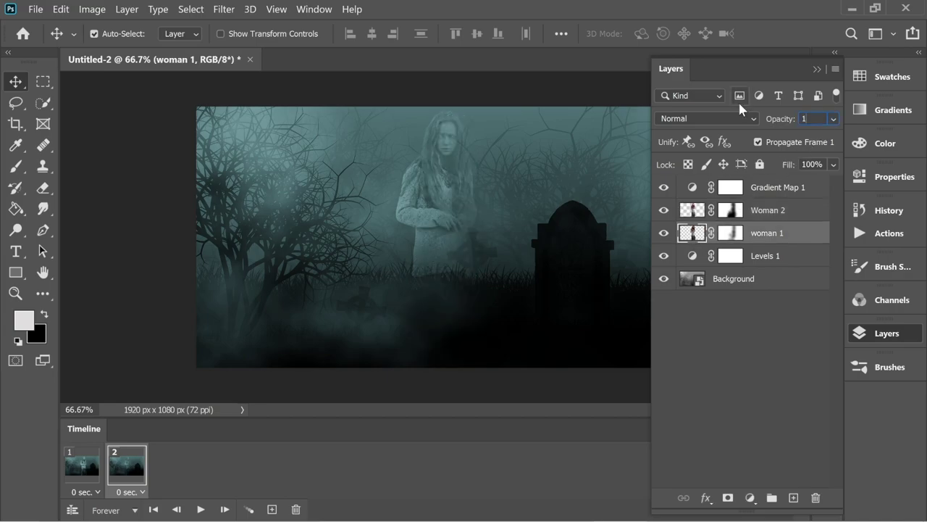
click(712, 335)
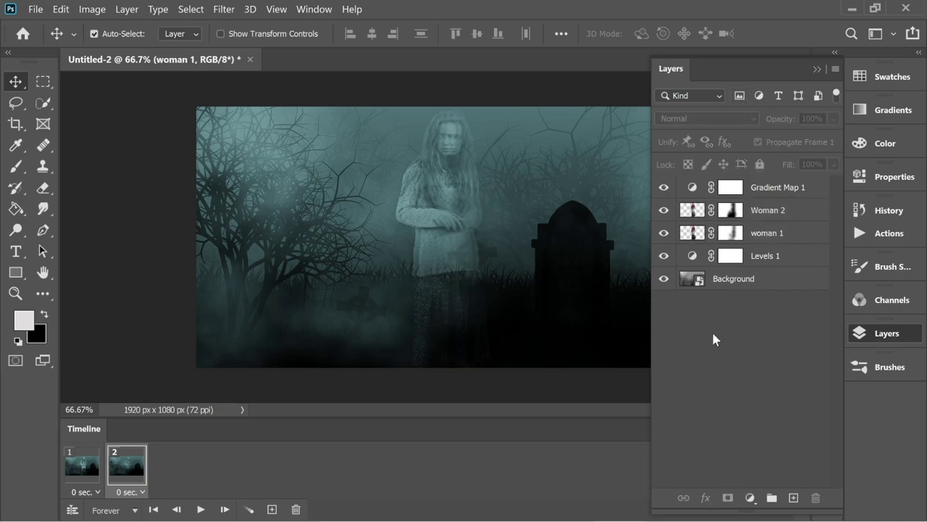
click(700, 233)
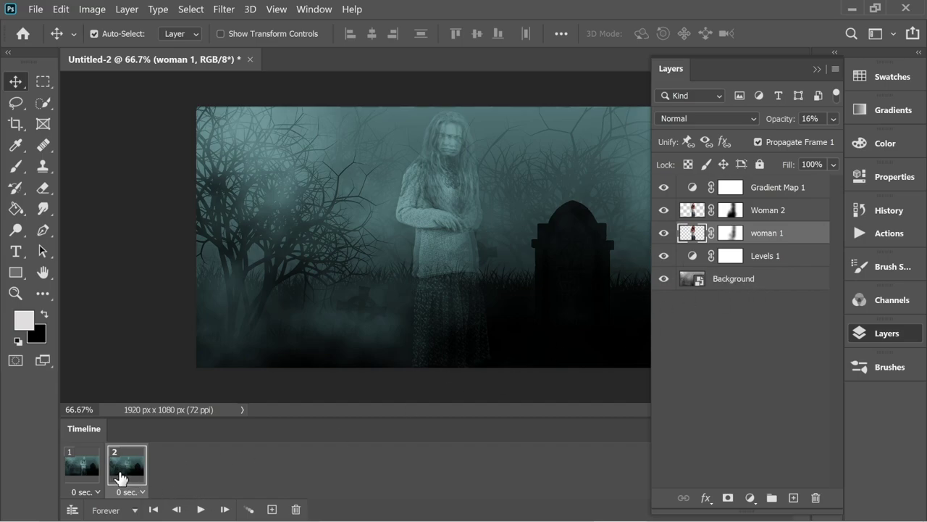
click(85, 472)
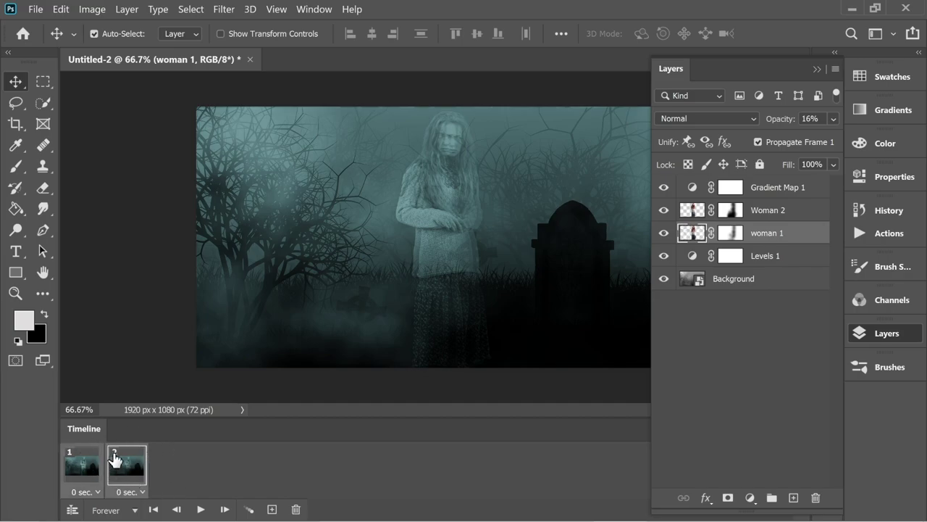
Tween five in-between fade frames between frames 1 and 2
click(253, 509)
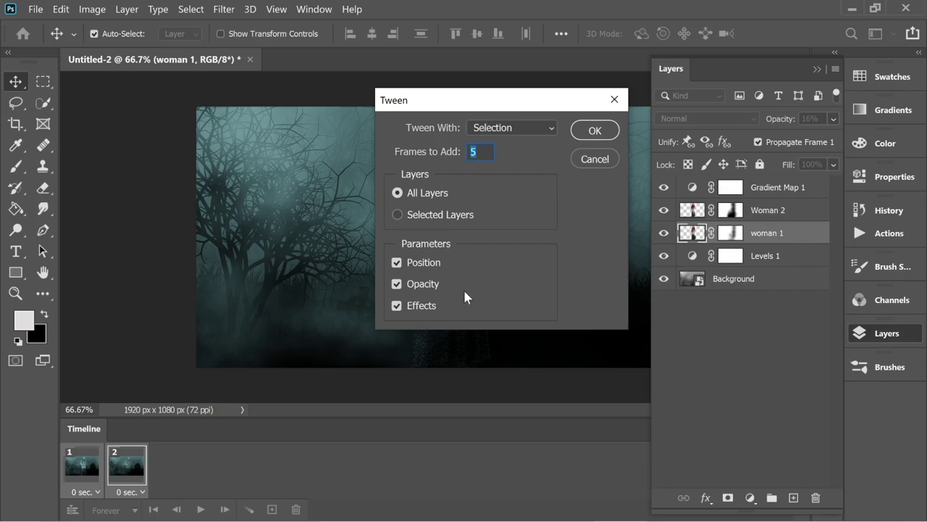
click(594, 131)
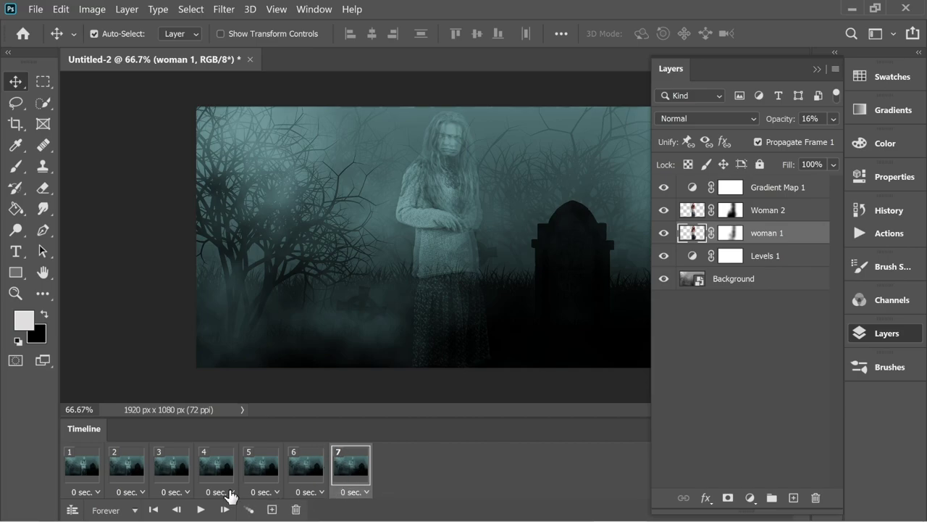
click(80, 467)
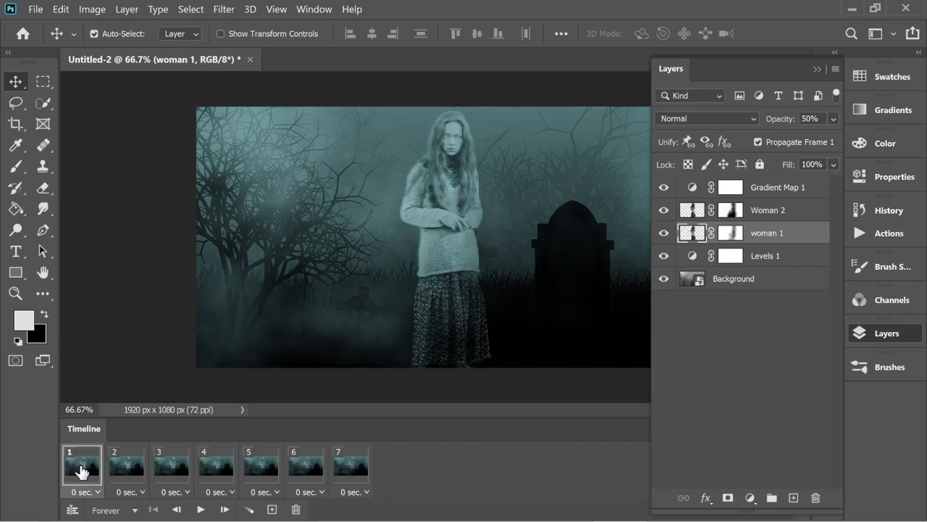
Duplicate a frame for the fade back and drag frame 2 to the end after frame 8
click(273, 510)
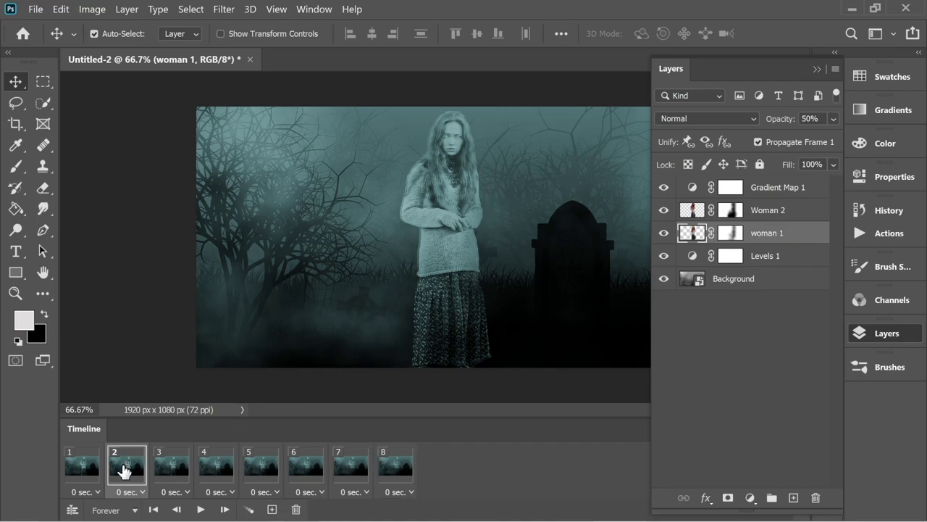
drag(122, 472, 419, 473)
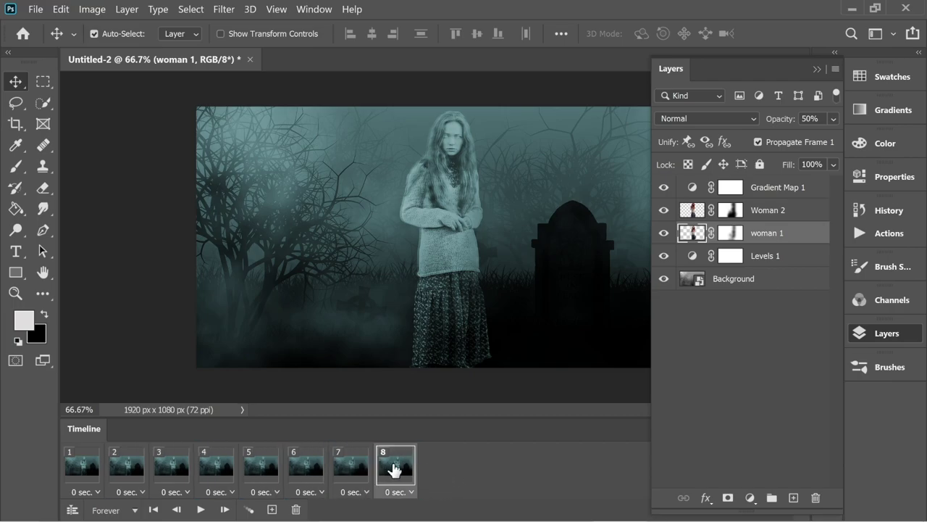
click(87, 473)
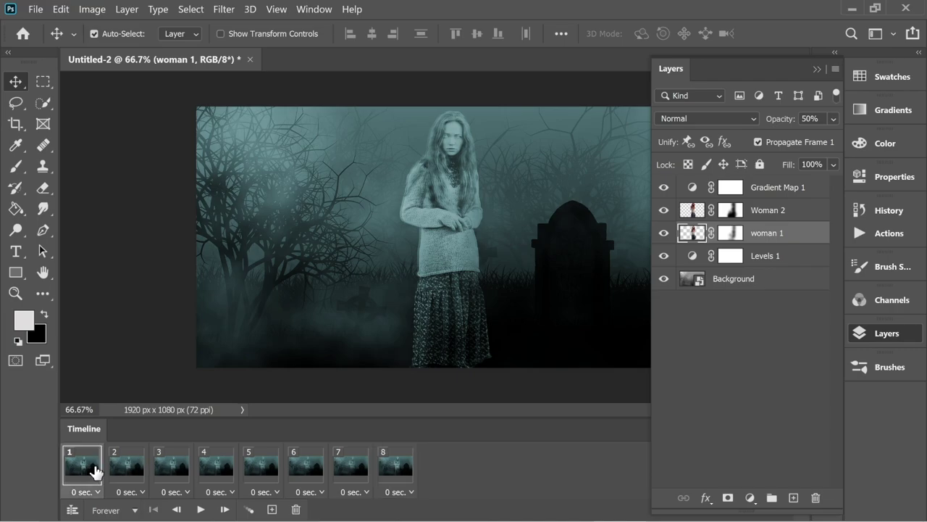
Tween five in-between frames between frames 7 and 8
click(396, 479)
click(80, 475)
click(355, 471)
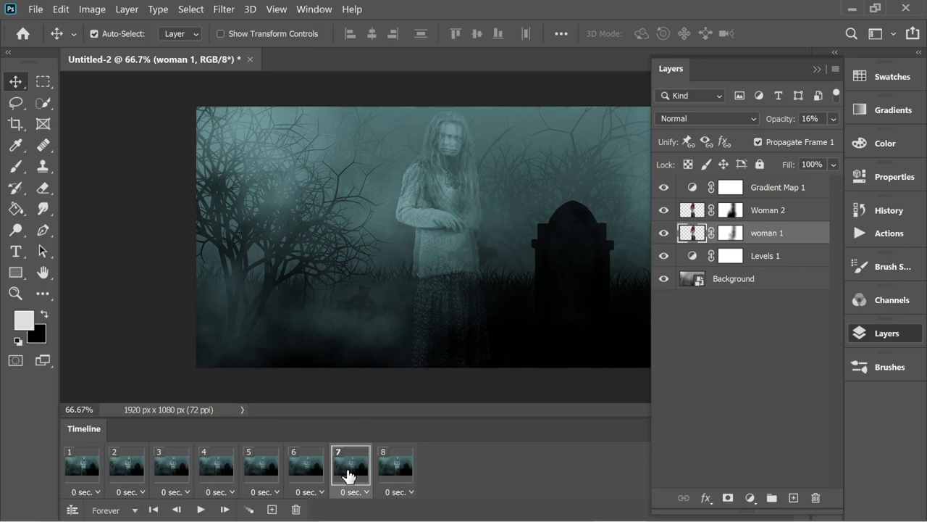
shift+click(398, 471)
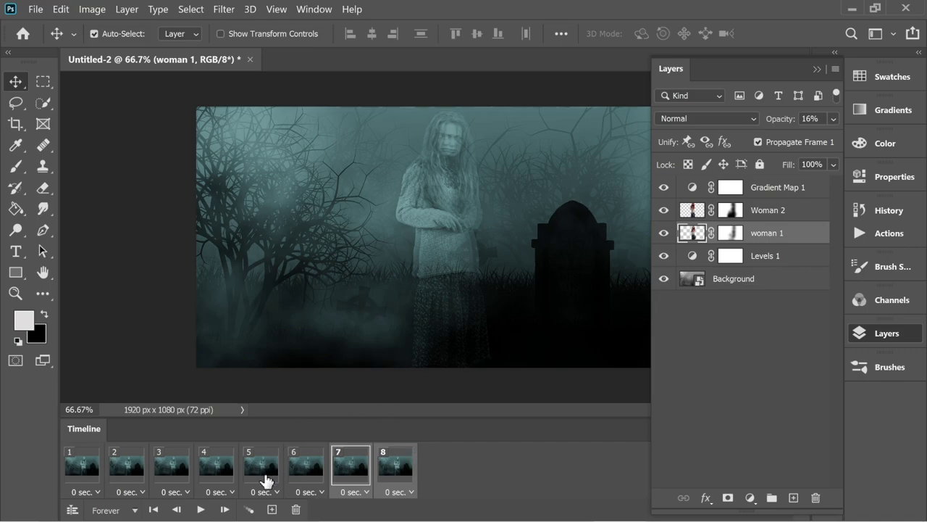
click(249, 509)
click(593, 134)
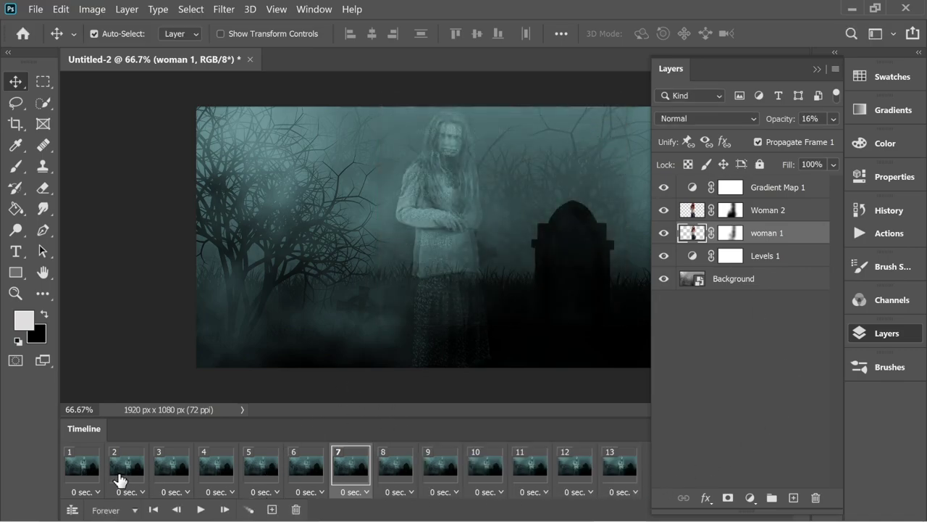
Delete the surplus frame 13 and play the 12-frame animation preview
click(626, 469)
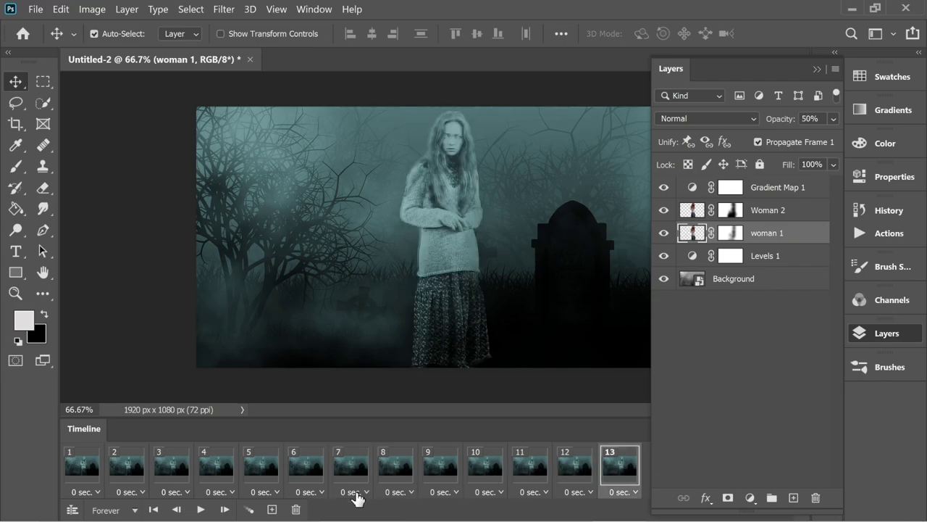
click(296, 509)
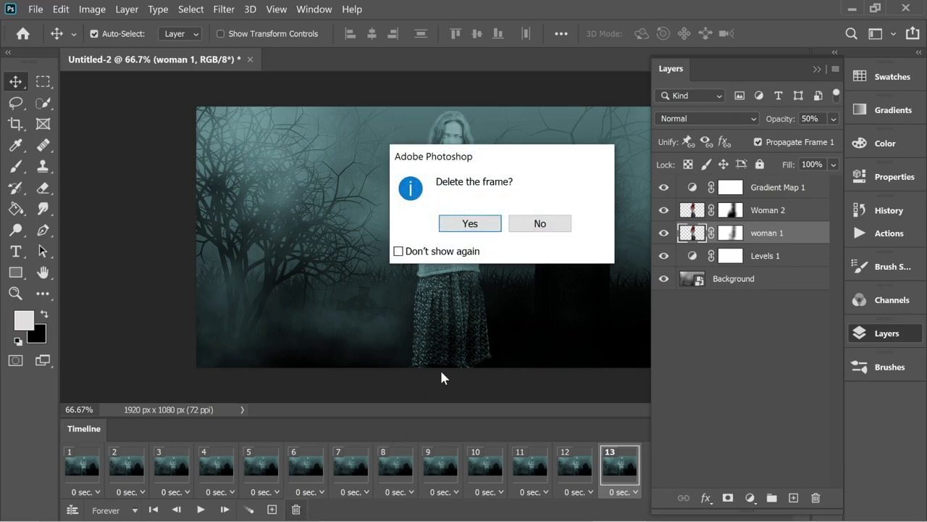
click(483, 225)
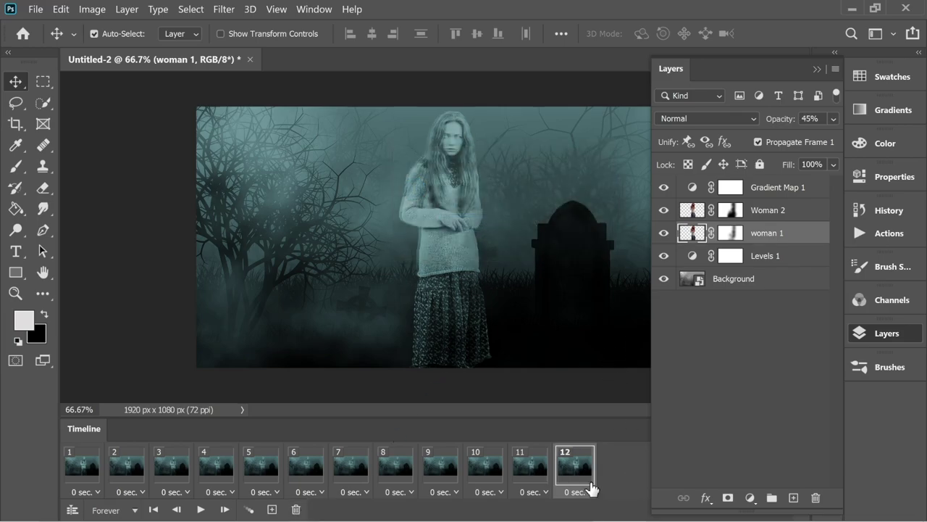
click(201, 509)
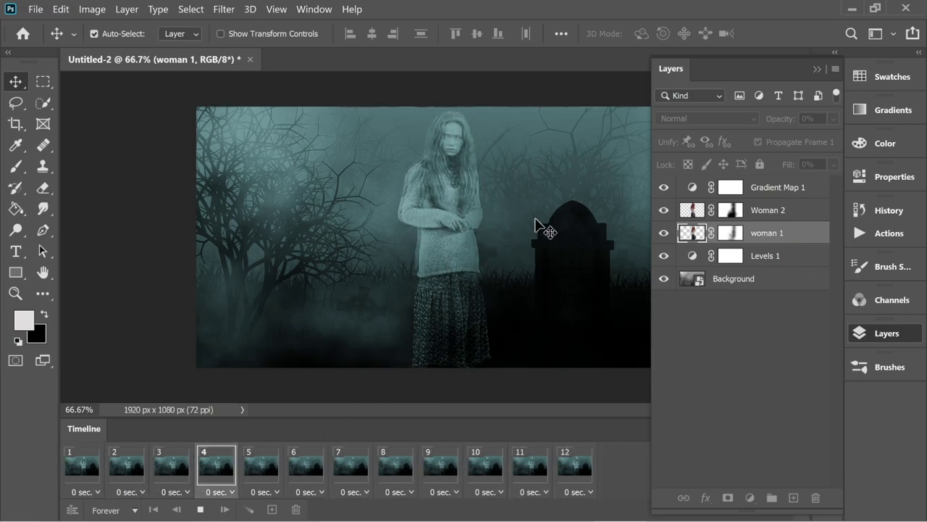
Paint on woman 1's layer mask with the Brush to fade her skirt area
key(space)
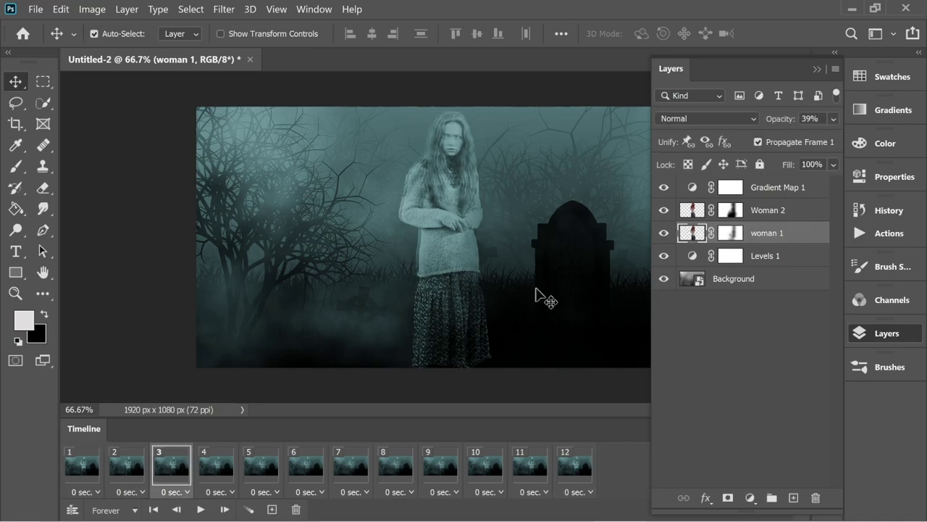
click(732, 233)
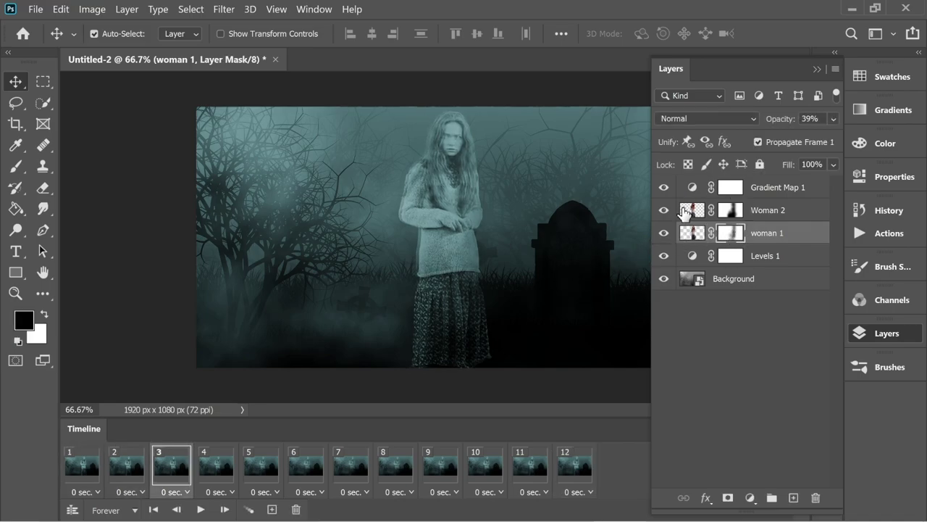
click(18, 167)
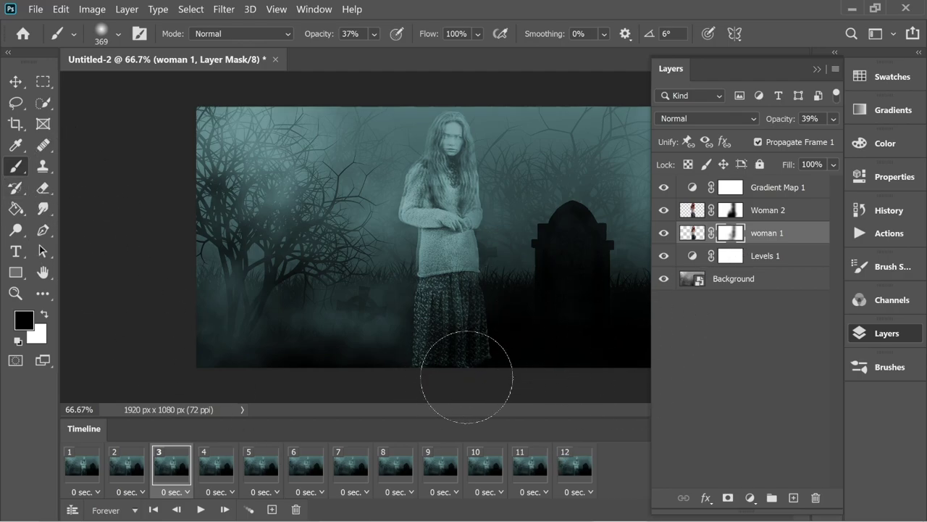
drag(495, 342, 493, 311)
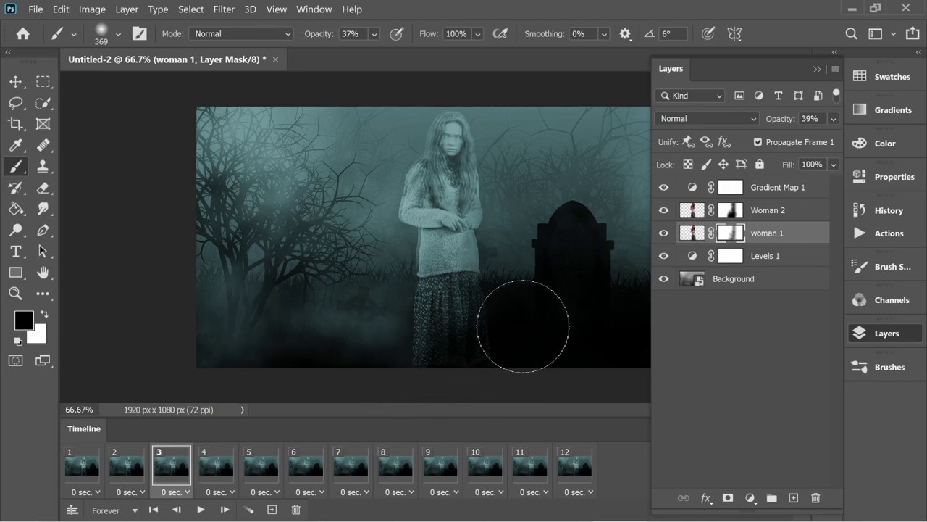
Target Woman 2's mask, preview the fade in playback, and collapse the Layers panel
click(754, 212)
click(731, 210)
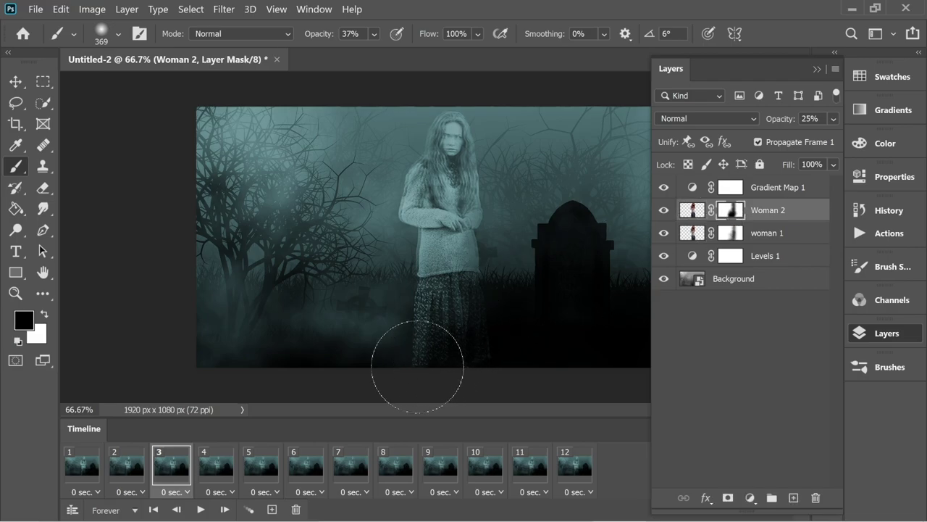
click(201, 509)
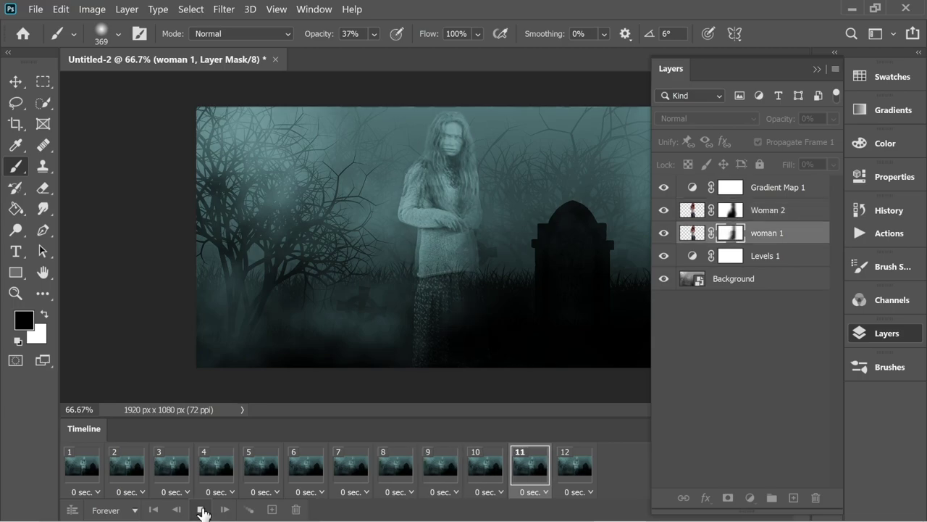
click(201, 509)
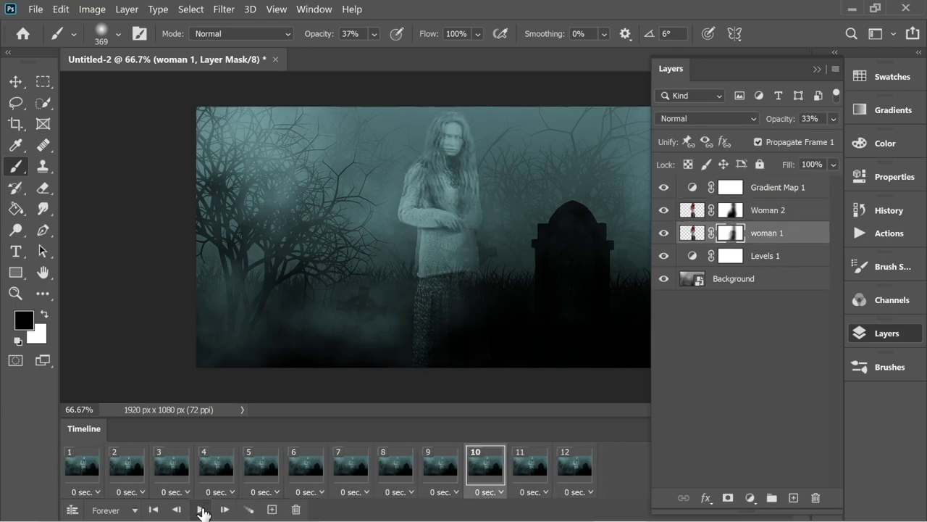
click(817, 72)
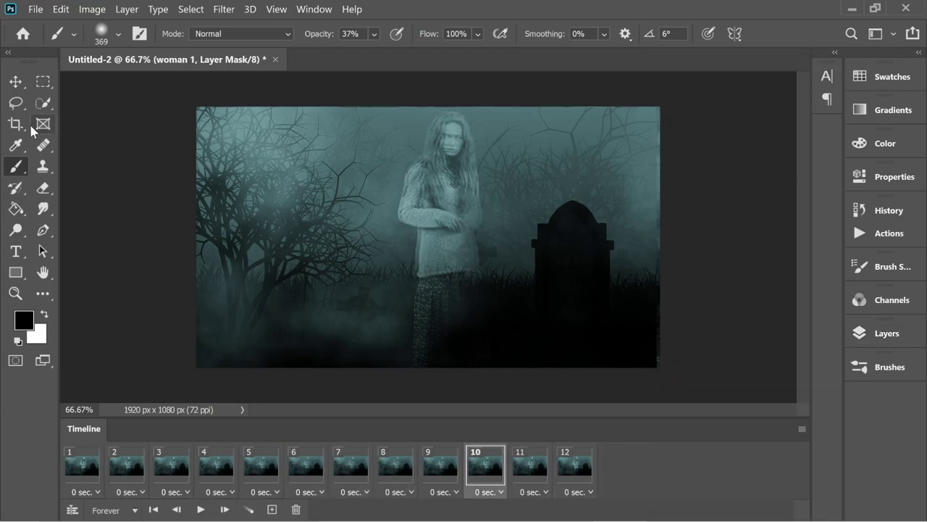
click(15, 81)
Export via Save for Web (Legacy) as a GIF looping Forever, heading to save on the Desktop
click(35, 9)
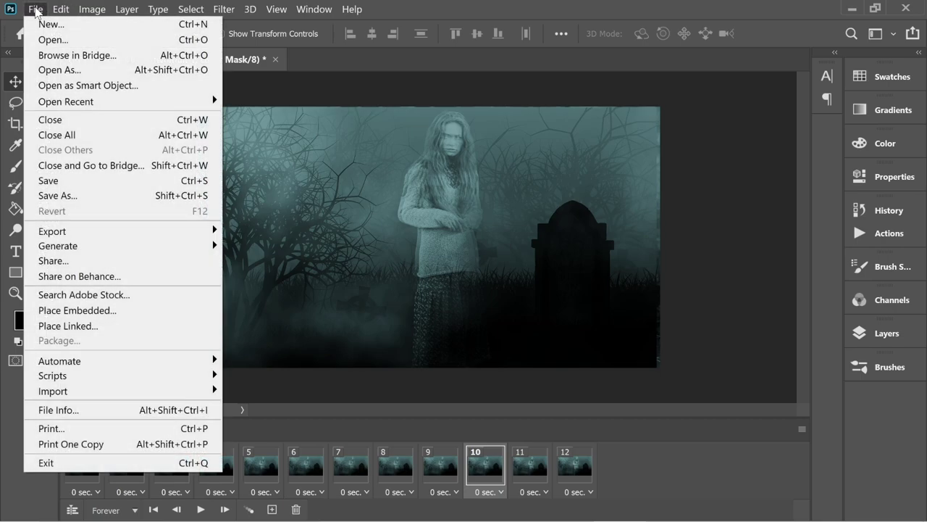
mouse_move(75, 234)
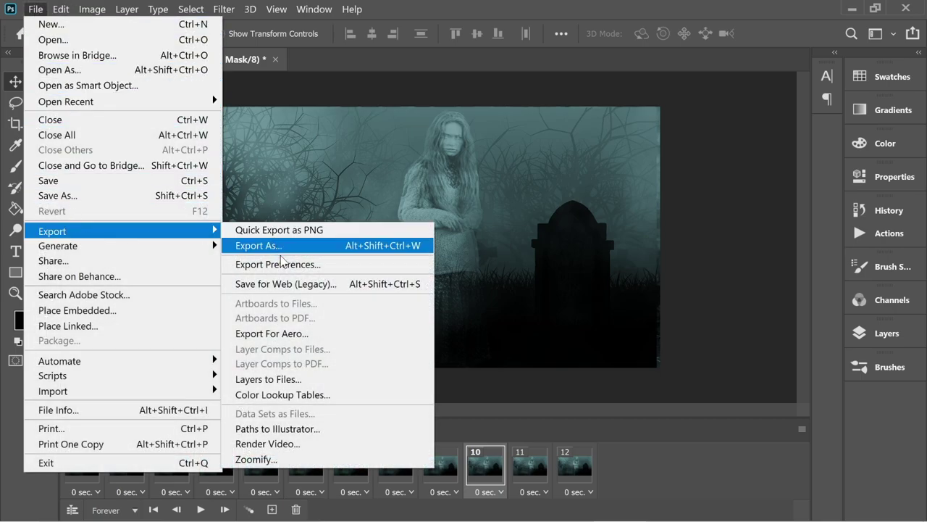
click(326, 284)
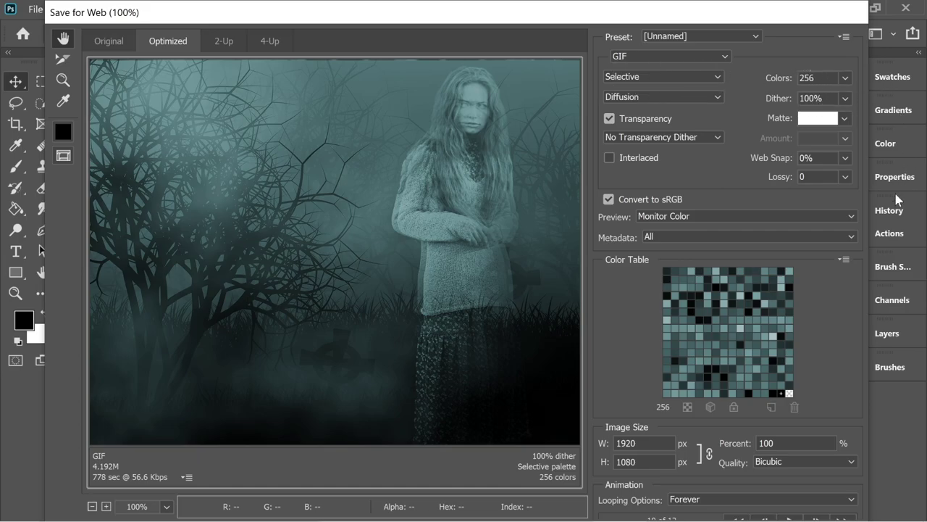
key(Return)
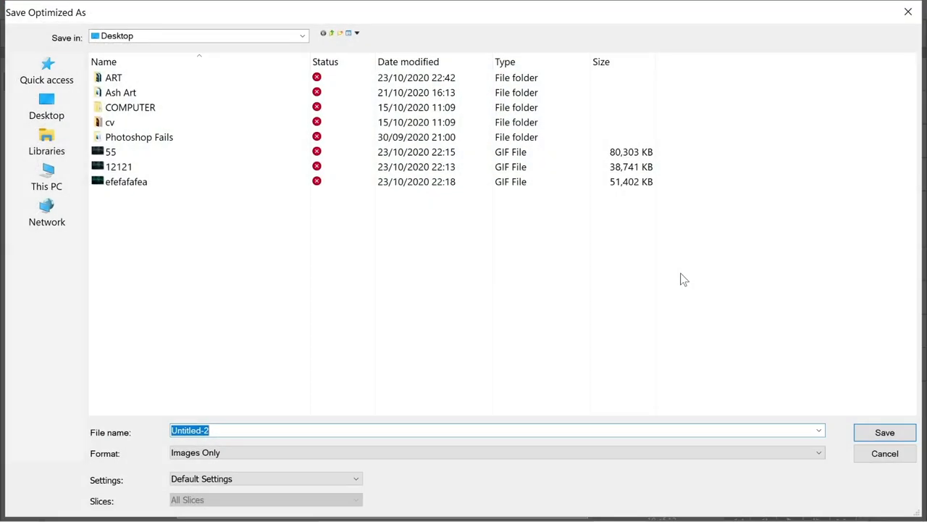